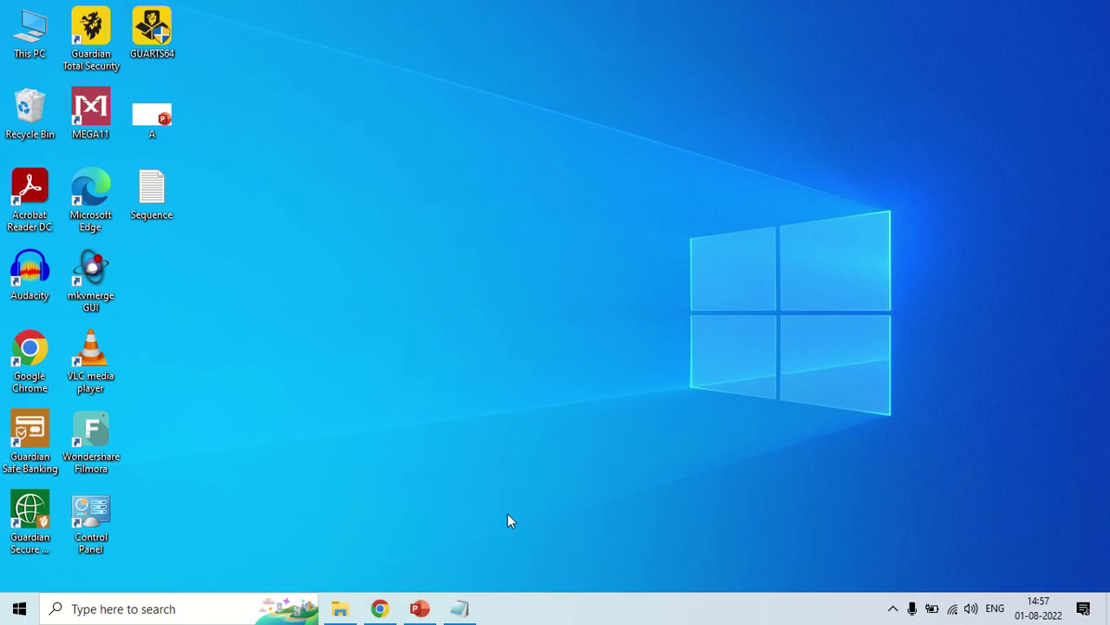
Restore the Sequence Notepad window holding the human coxVb mRNA FASTA entry
{"action": "left_click", "coordinate": [442, 571]}
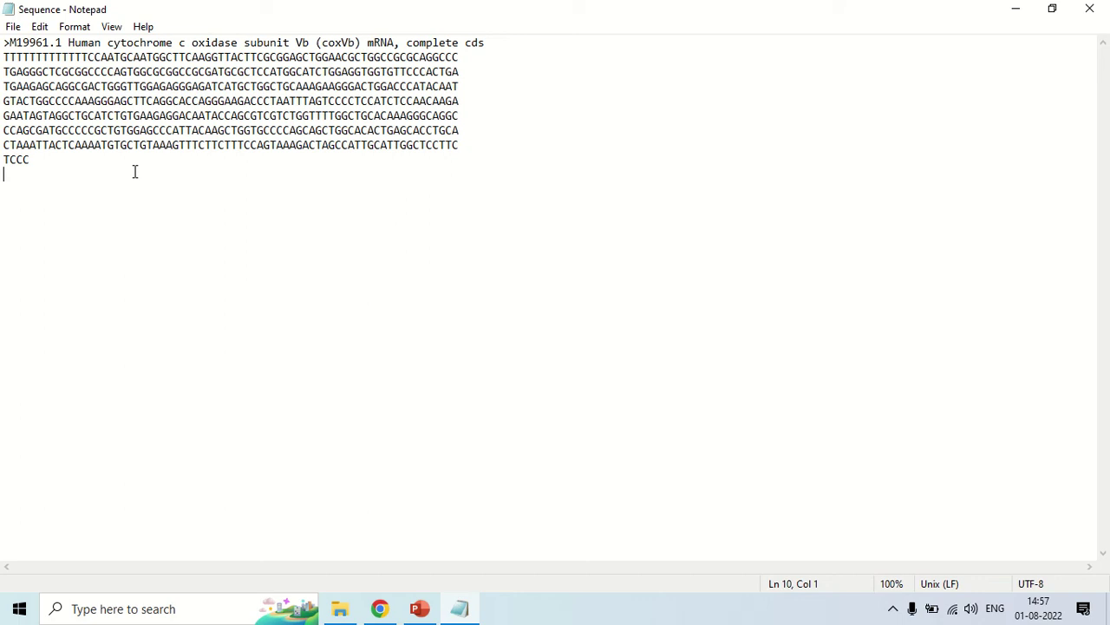
Google 'NCBI', open the NCBI site, and go through BLAST to the Nucleotide BLAST (blastn) form
{"action": "left_click", "coordinate": [380, 608]}
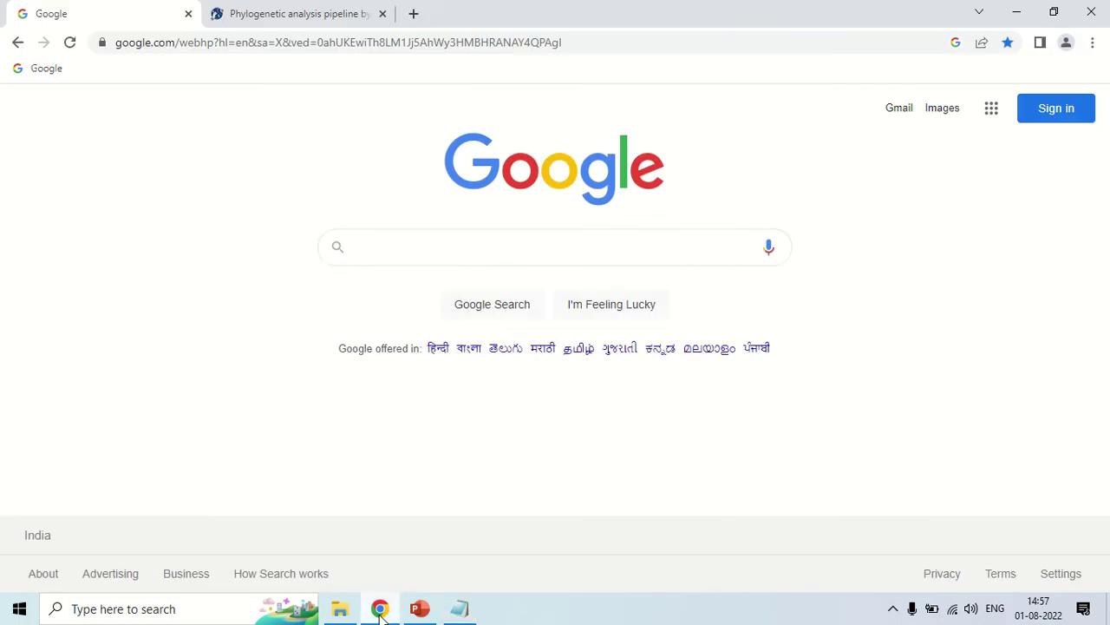
{"action": "left_click", "coordinate": [391, 243]}
{"action": "type", "text": "NCBI"}
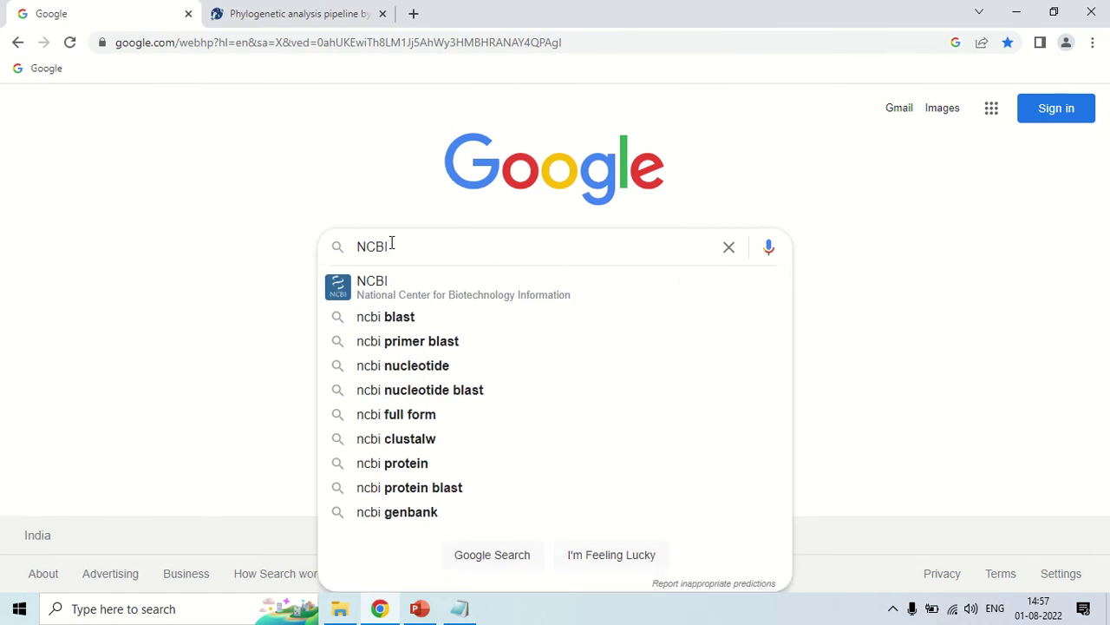
{"action": "key", "text": "Return"}
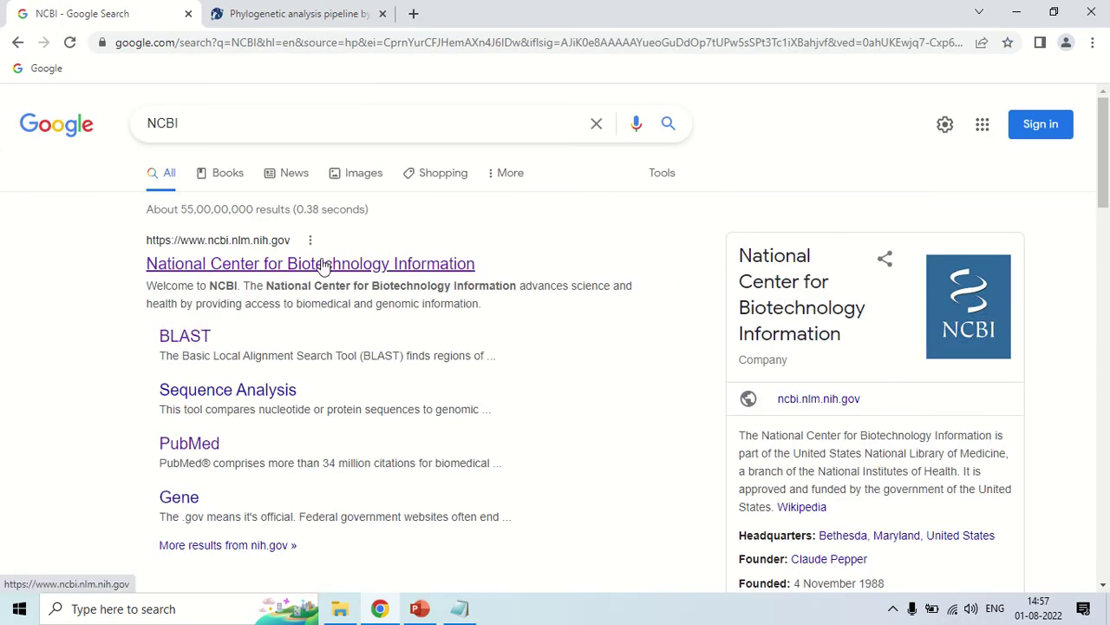
{"action": "left_click", "coordinate": [323, 264]}
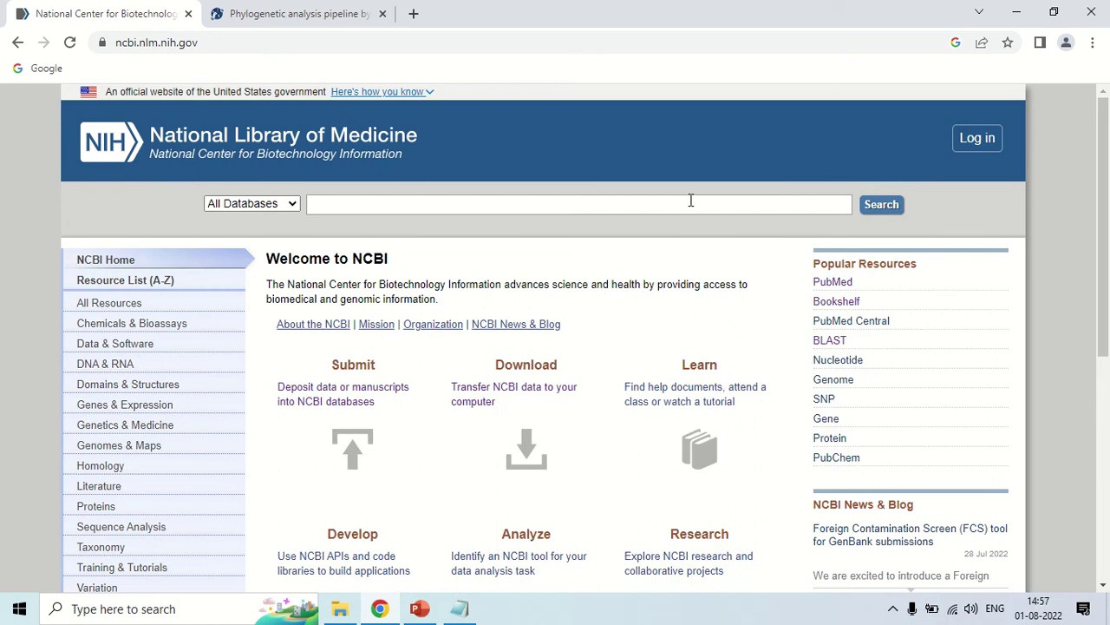
{"action": "left_click", "coordinate": [830, 343]}
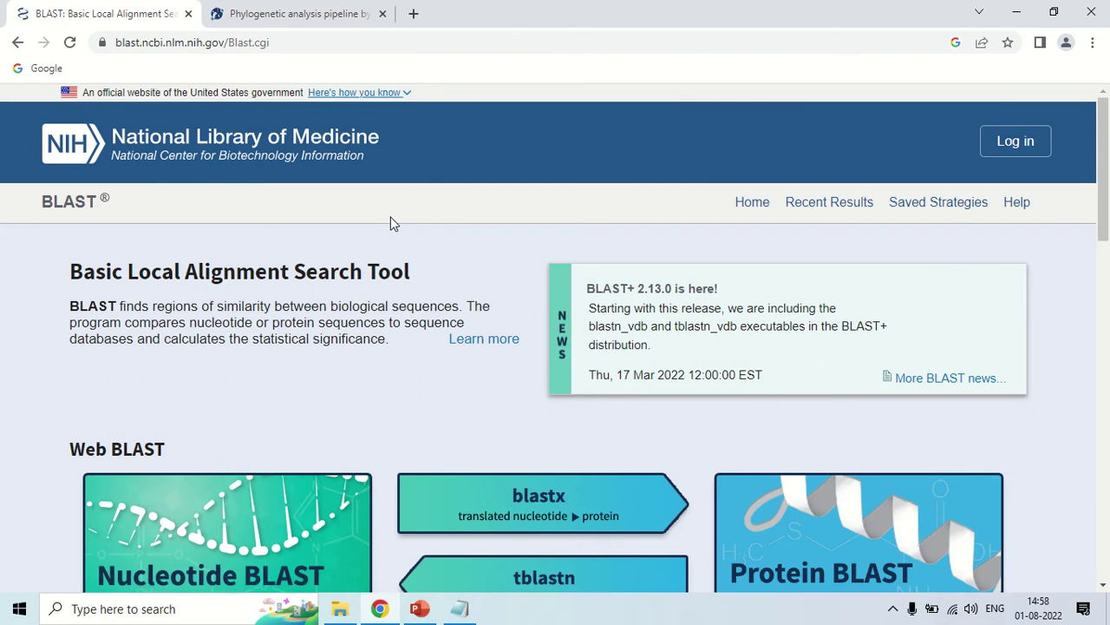
{"action": "scroll", "coordinate": [388, 211], "scroll_direction": "down", "scroll_amount": 1}
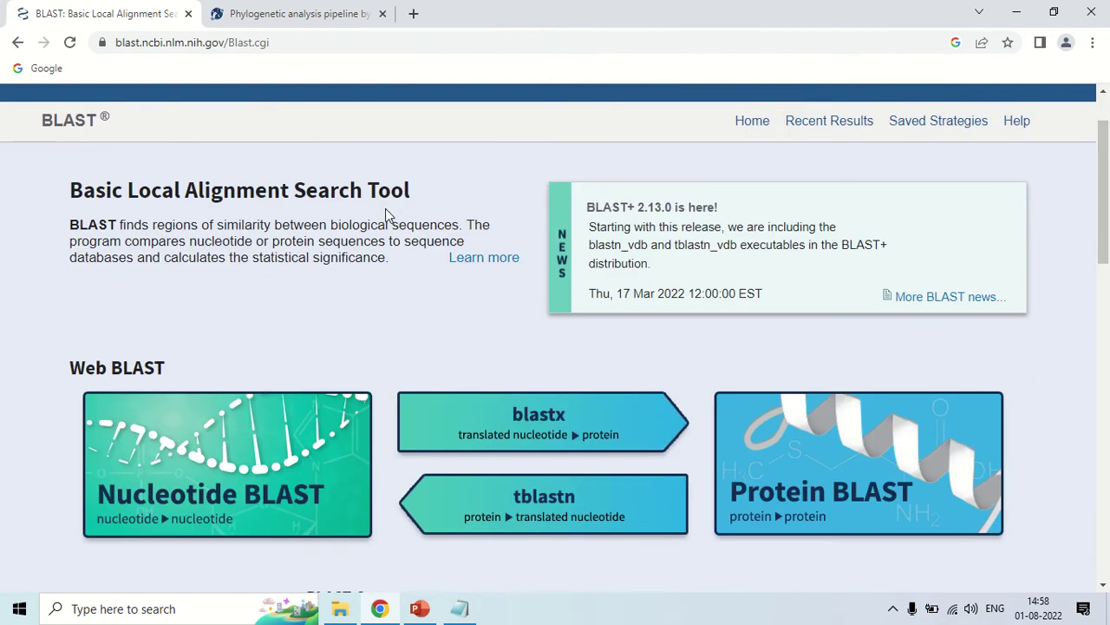
{"action": "left_click", "coordinate": [286, 442]}
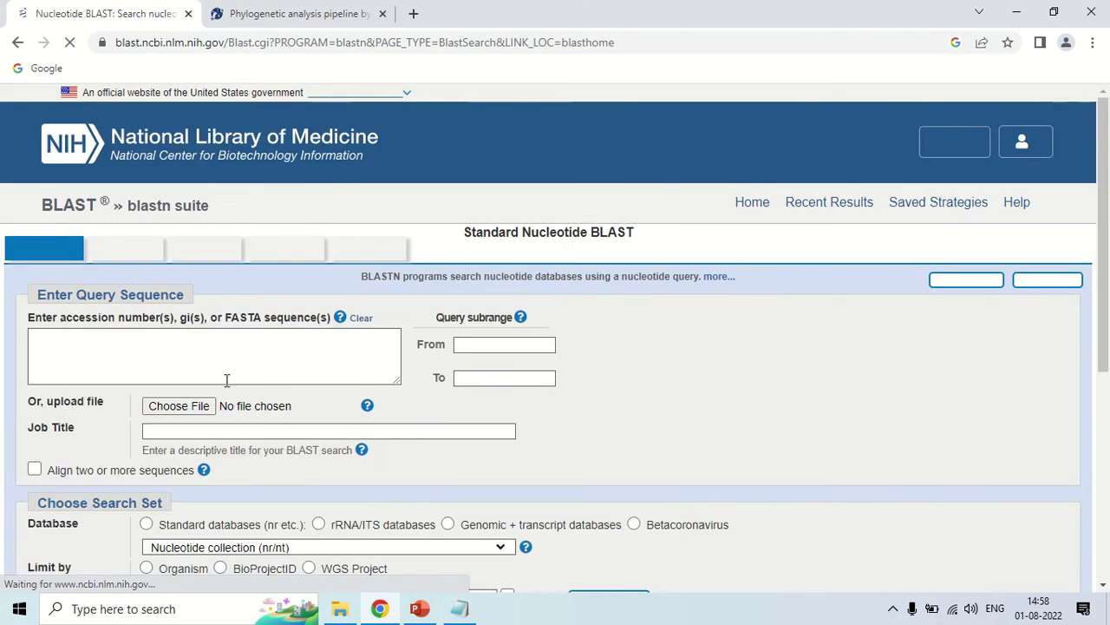
Copy the entire coxVb FASTA sequence from the Sequence notes
{"action": "left_click", "coordinate": [459, 608]}
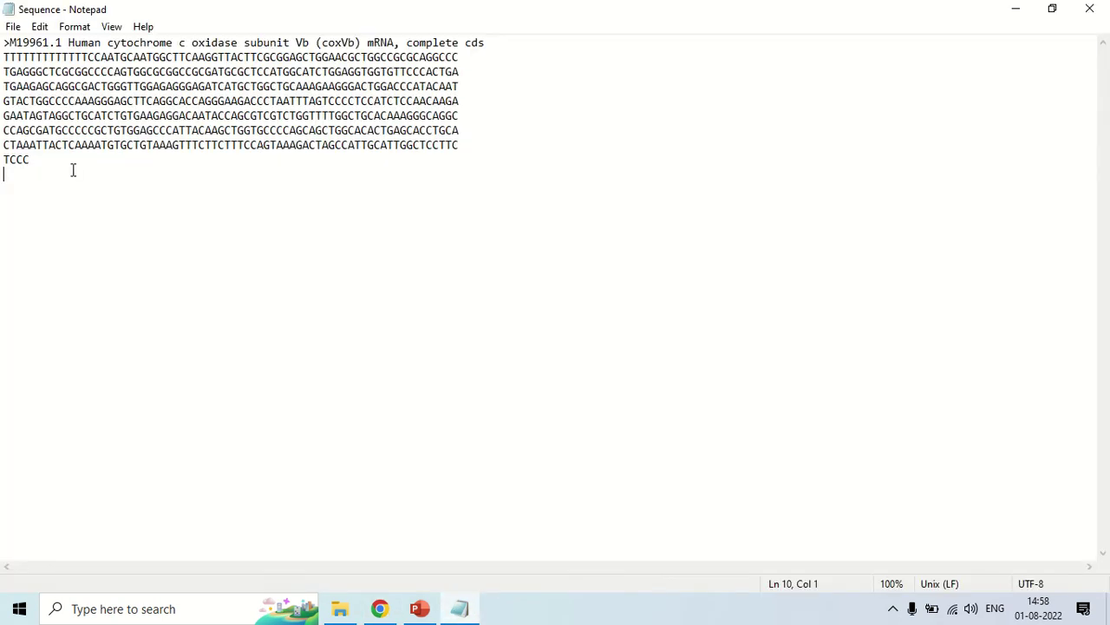
{"action": "key", "text": "ctrl+a"}
{"action": "right_click", "coordinate": [181, 97]}
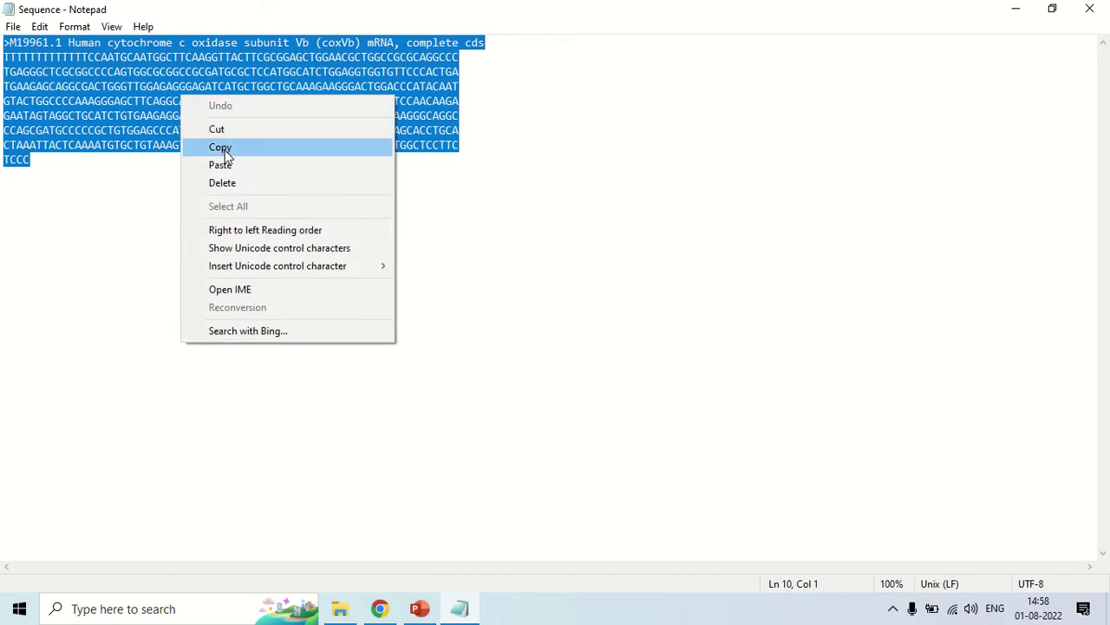
{"action": "left_click", "coordinate": [220, 147]}
Paste the sequence into the blastn query box and scroll down to the BLAST button
{"action": "left_click", "coordinate": [380, 608]}
{"action": "left_click", "coordinate": [226, 362]}
{"action": "right_click", "coordinate": [224, 361]}
{"action": "left_click", "coordinate": [265, 233]}
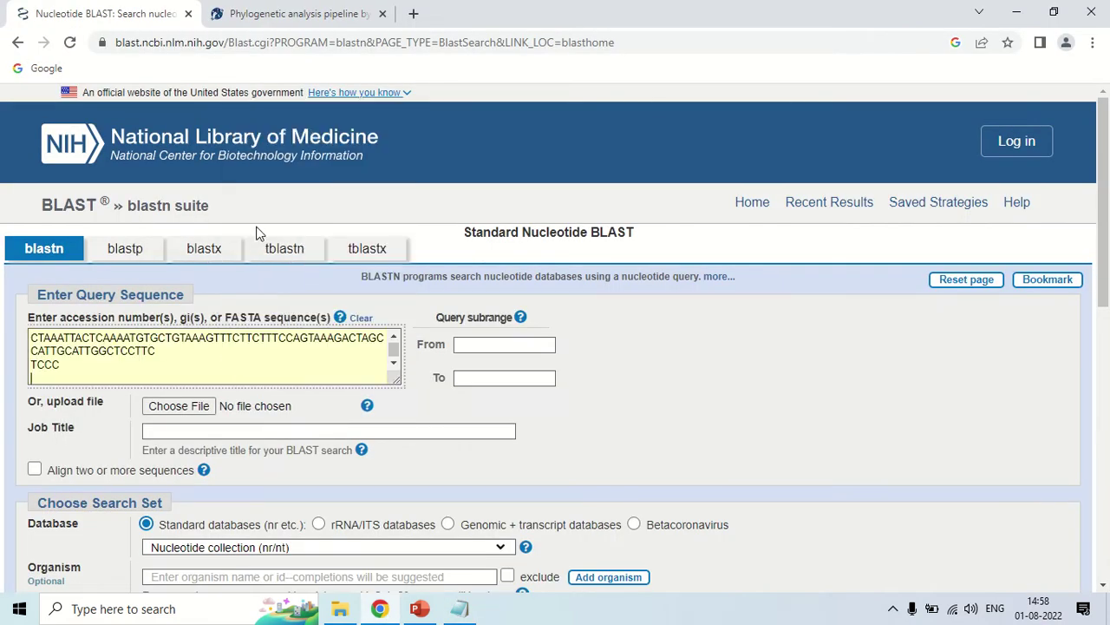
{"action": "scroll", "coordinate": [256, 232], "scroll_direction": "down", "scroll_amount": 2}
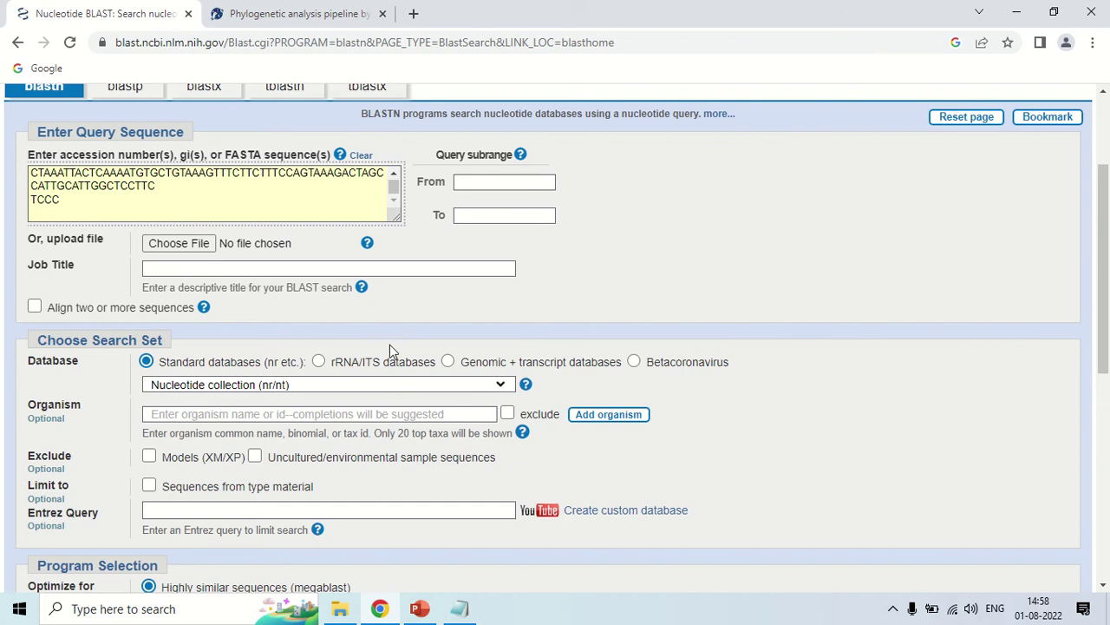
{"action": "scroll", "coordinate": [131, 292], "scroll_direction": "down", "scroll_amount": 2}
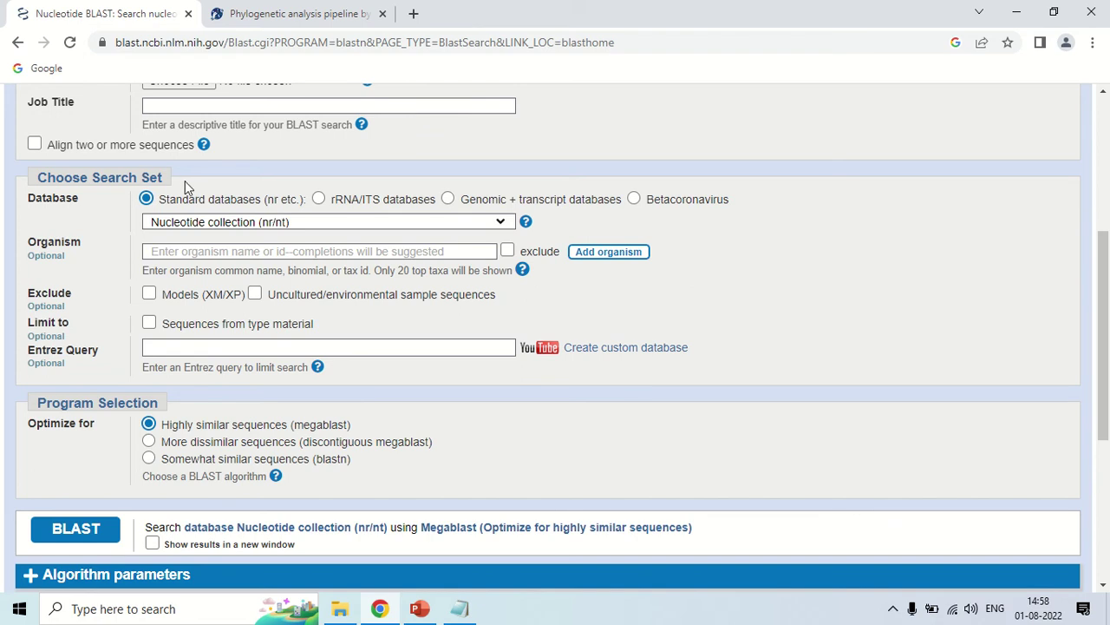
{"action": "scroll", "coordinate": [208, 178], "scroll_direction": "down", "scroll_amount": 1}
Run the megablast search against Nucleotide collection (nr/nt) and scroll to the results table
{"action": "left_click", "coordinate": [74, 449]}
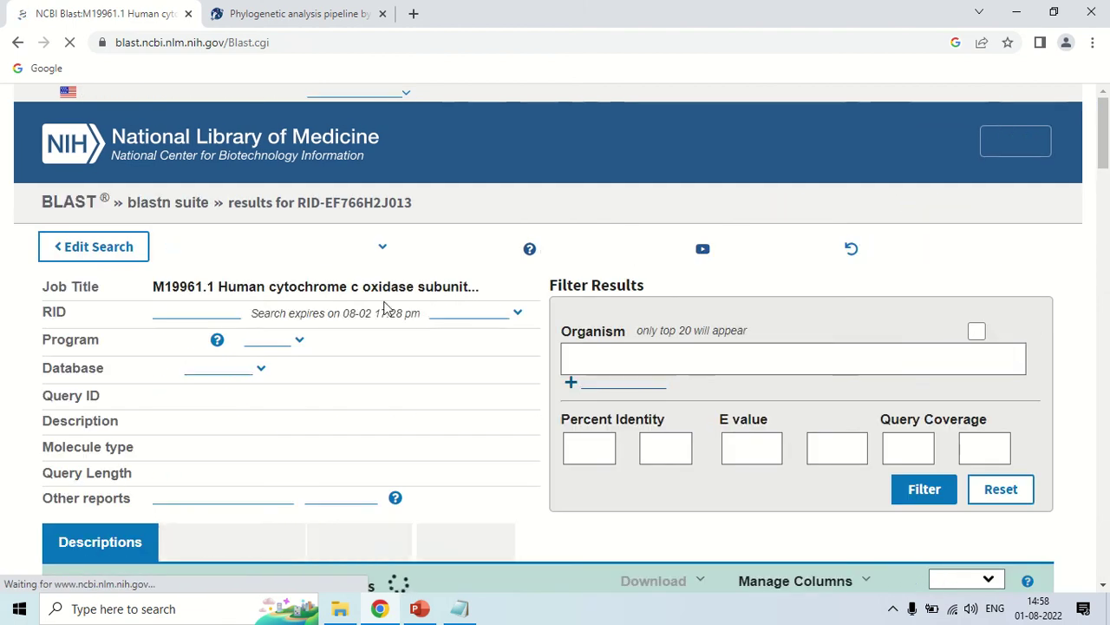
{"action": "scroll", "coordinate": [402, 300], "scroll_direction": "down", "scroll_amount": 2}
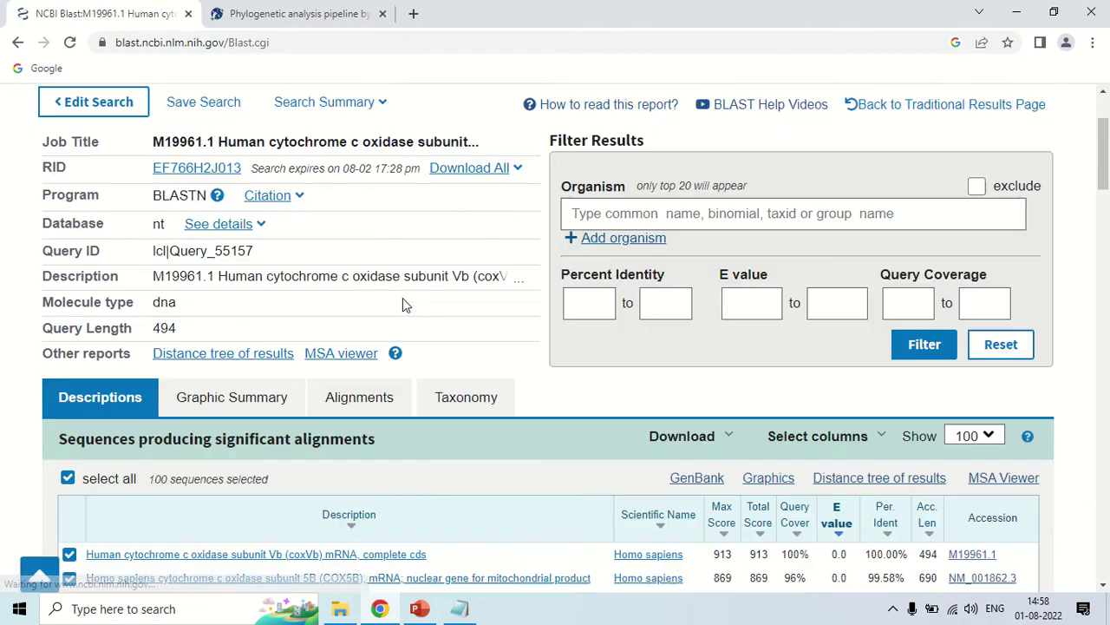
{"action": "scroll", "coordinate": [403, 304], "scroll_direction": "down", "scroll_amount": 1}
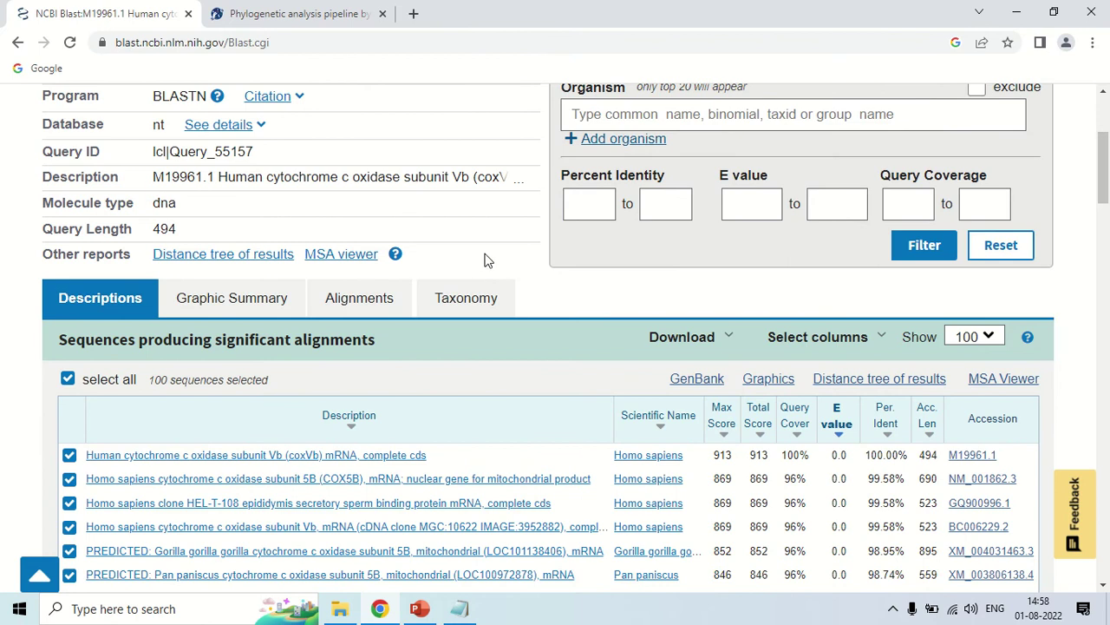
{"action": "scroll", "coordinate": [485, 259], "scroll_direction": "down", "scroll_amount": 1}
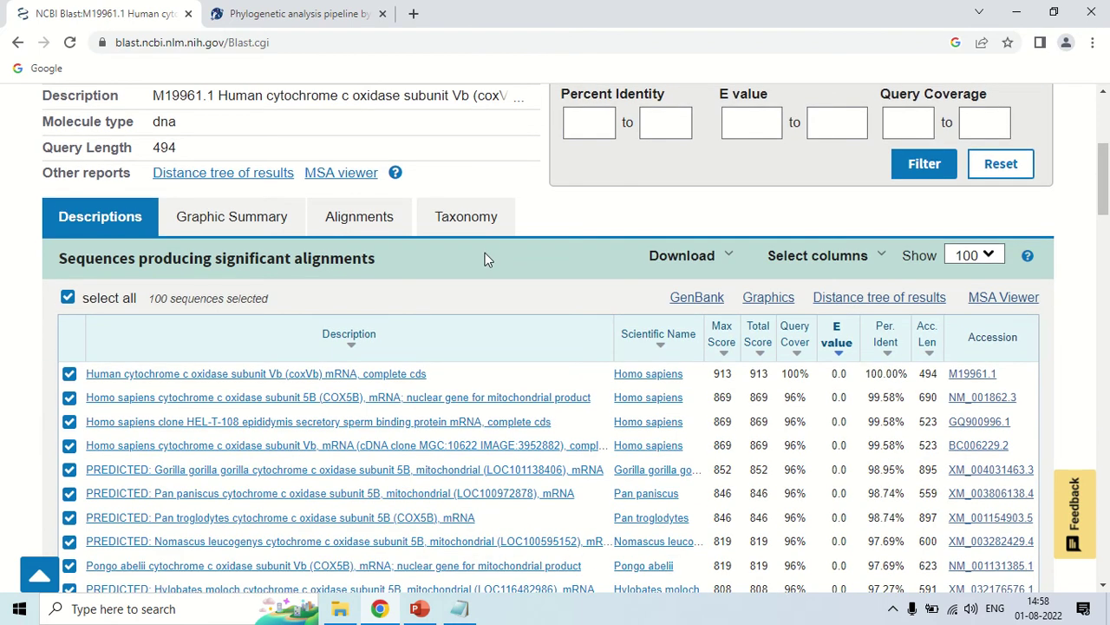
{"action": "scroll", "coordinate": [485, 258], "scroll_direction": "down", "scroll_amount": 1}
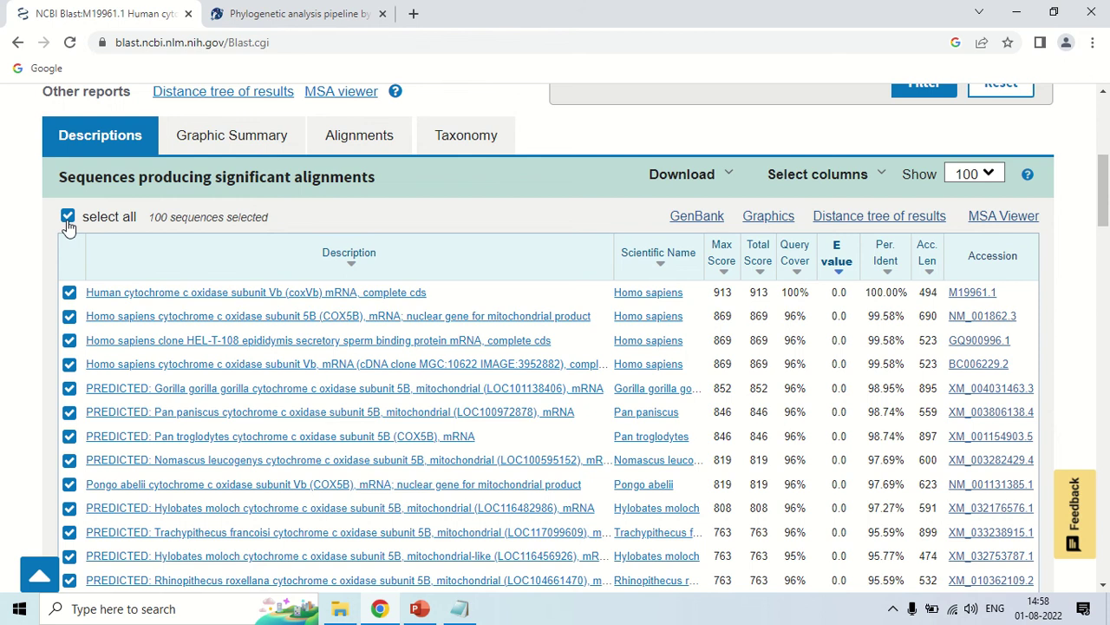
Clear 'select all', then tick M19961.1, NM_001862.3, GQ900996.1, BC006229.2 and the Gorilla hit
{"action": "left_click", "coordinate": [68, 217]}
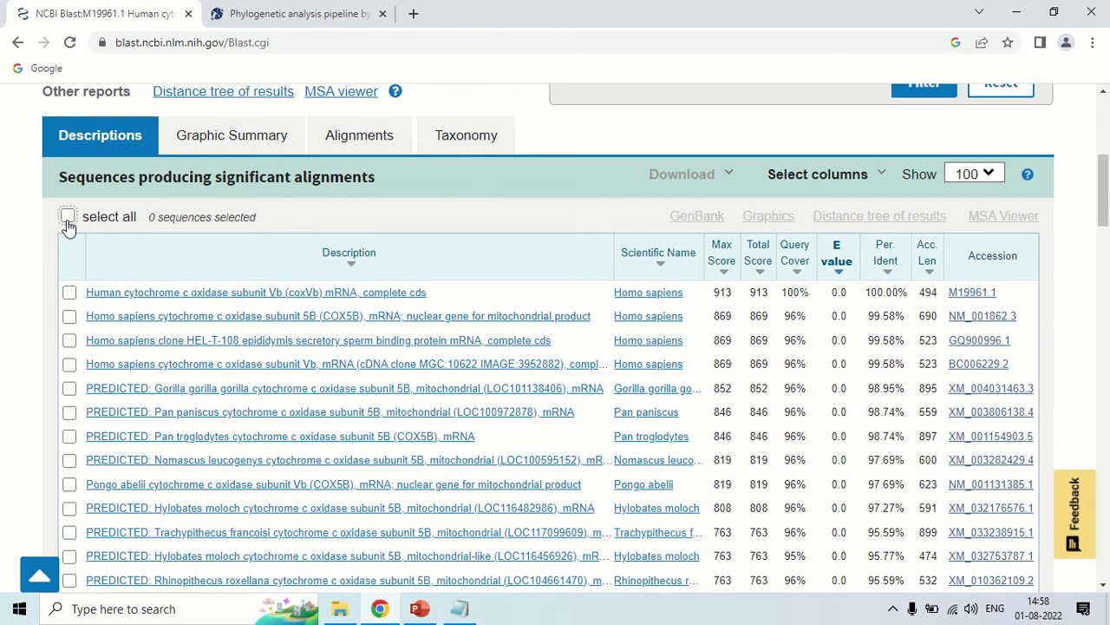
{"action": "left_click", "coordinate": [69, 293]}
{"action": "left_click", "coordinate": [68, 316]}
{"action": "left_click", "coordinate": [69, 341]}
{"action": "left_click", "coordinate": [69, 365]}
{"action": "left_click", "coordinate": [69, 388]}
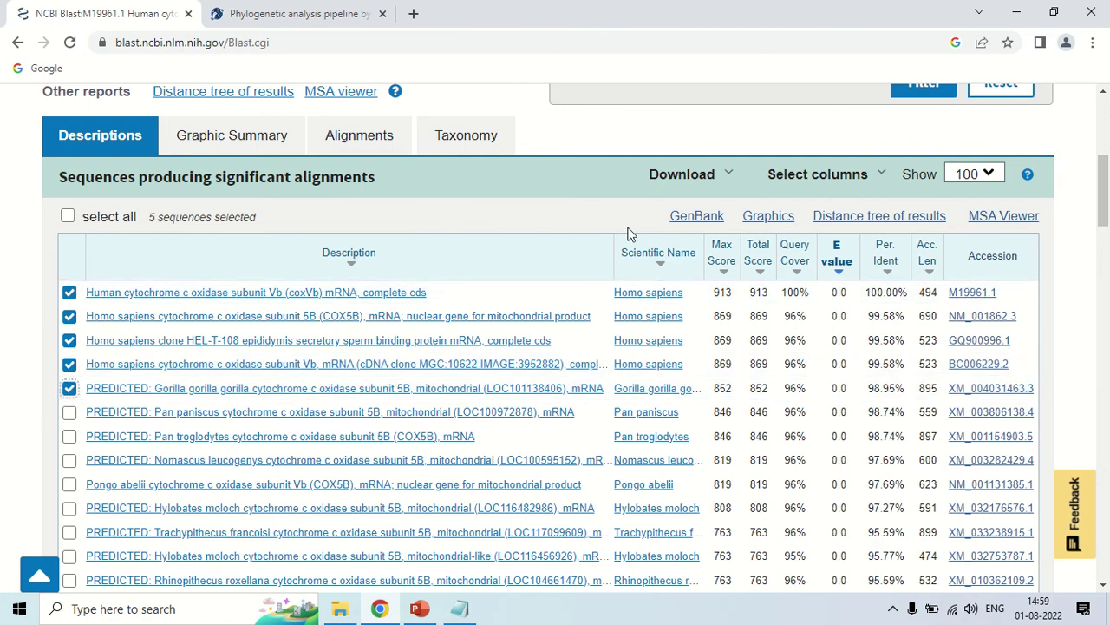
Download the five marked hits as FASTA (aligned sequences) and open seqdump.txt maximized
{"action": "left_click", "coordinate": [730, 177]}
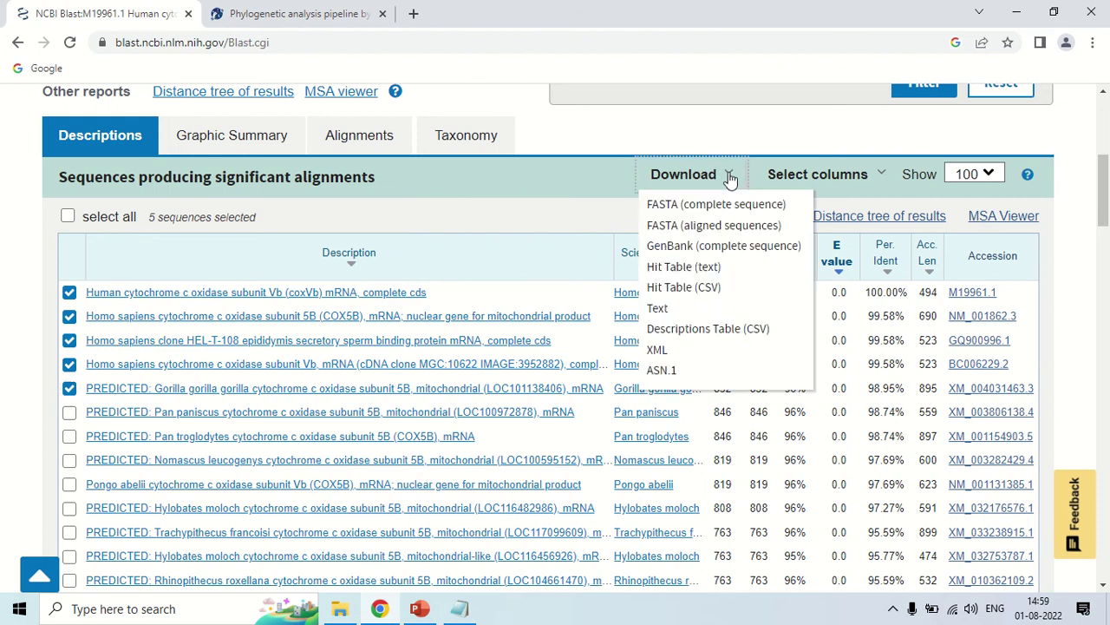
{"action": "left_click", "coordinate": [703, 230]}
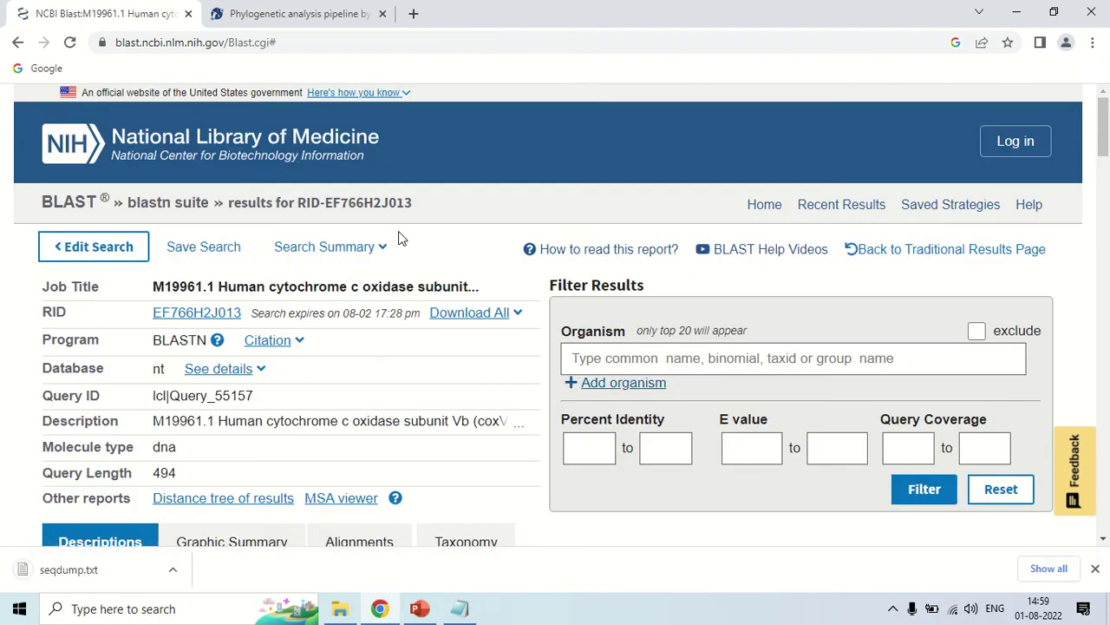
{"action": "left_click", "coordinate": [87, 574]}
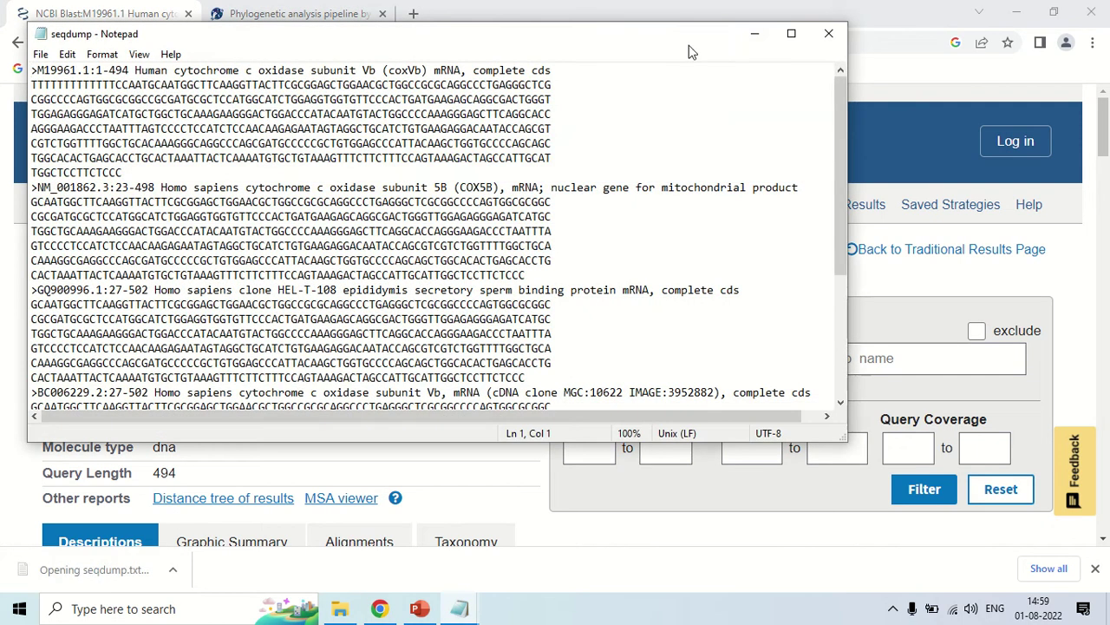
{"action": "left_click", "coordinate": [792, 35]}
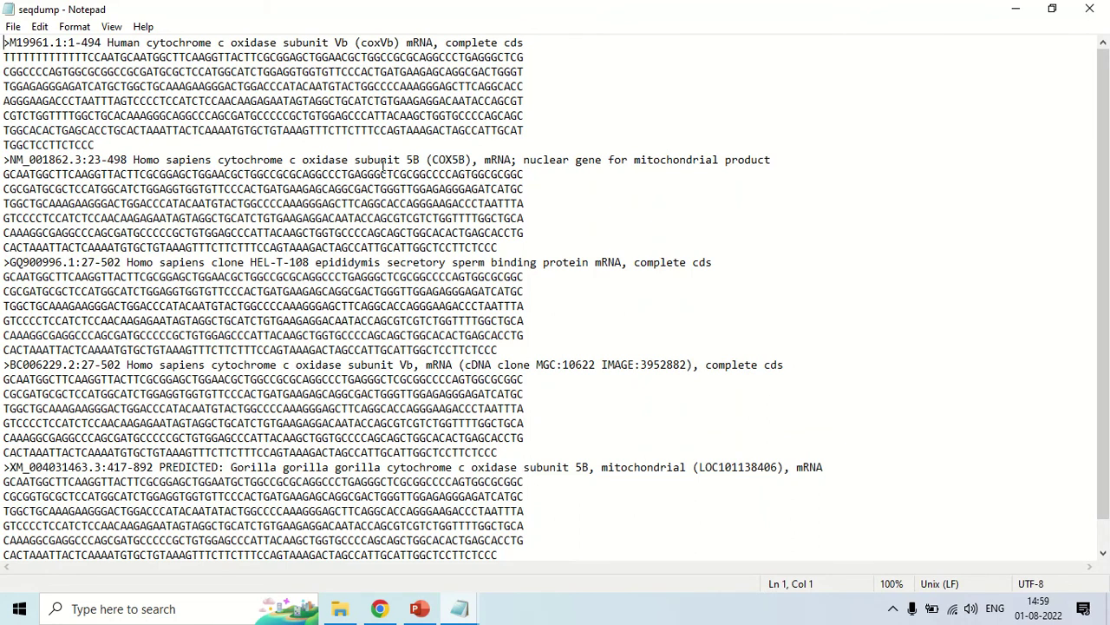
Copy all of the seqdump text and return to the BLAST results in Chrome
{"action": "key", "text": "ctrl+a"}
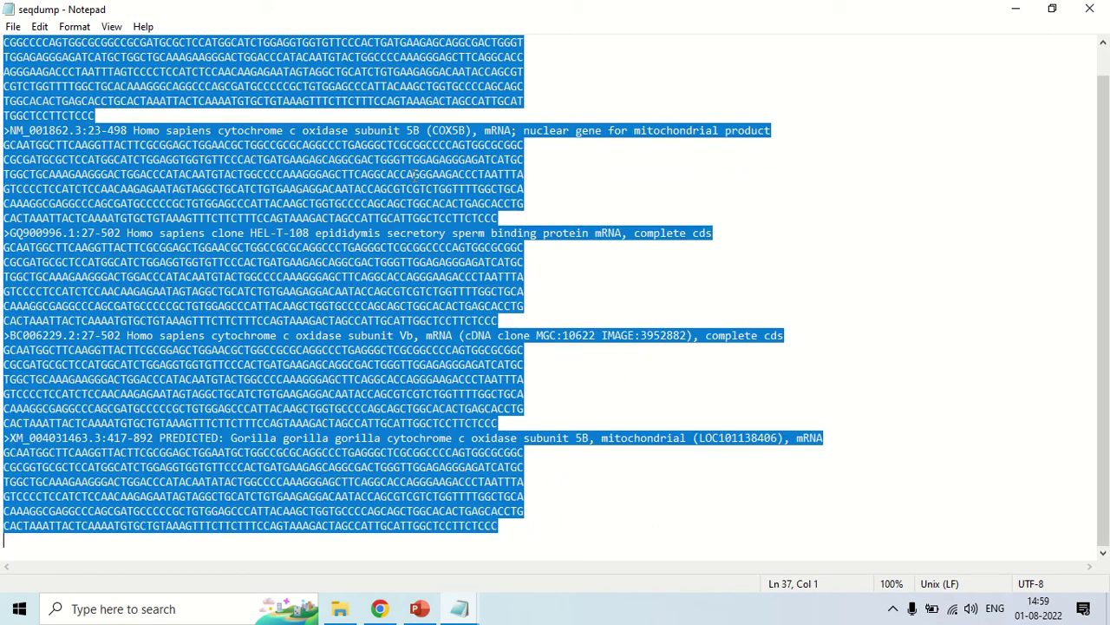
{"action": "right_click", "coordinate": [415, 175]}
{"action": "left_click", "coordinate": [452, 228]}
{"action": "left_click", "coordinate": [379, 608]}
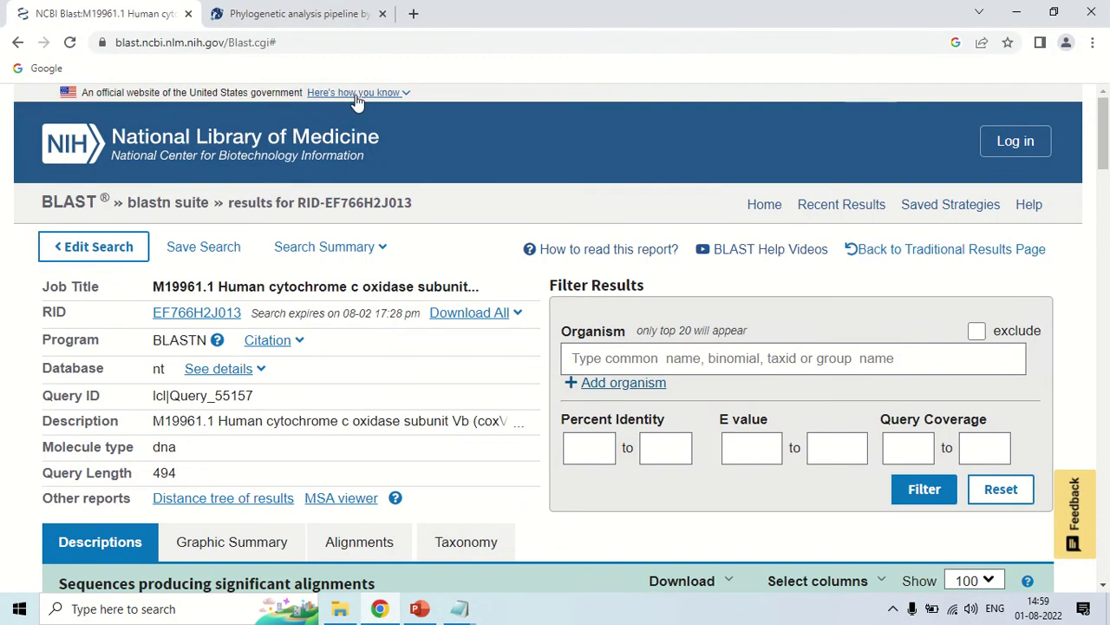
In a new tab, open GenomeNet's CLUSTALW page via Google and choose SLOW/ACCURATE pairwise alignment
{"action": "left_click", "coordinate": [413, 14]}
{"action": "left_click", "coordinate": [488, 343]}
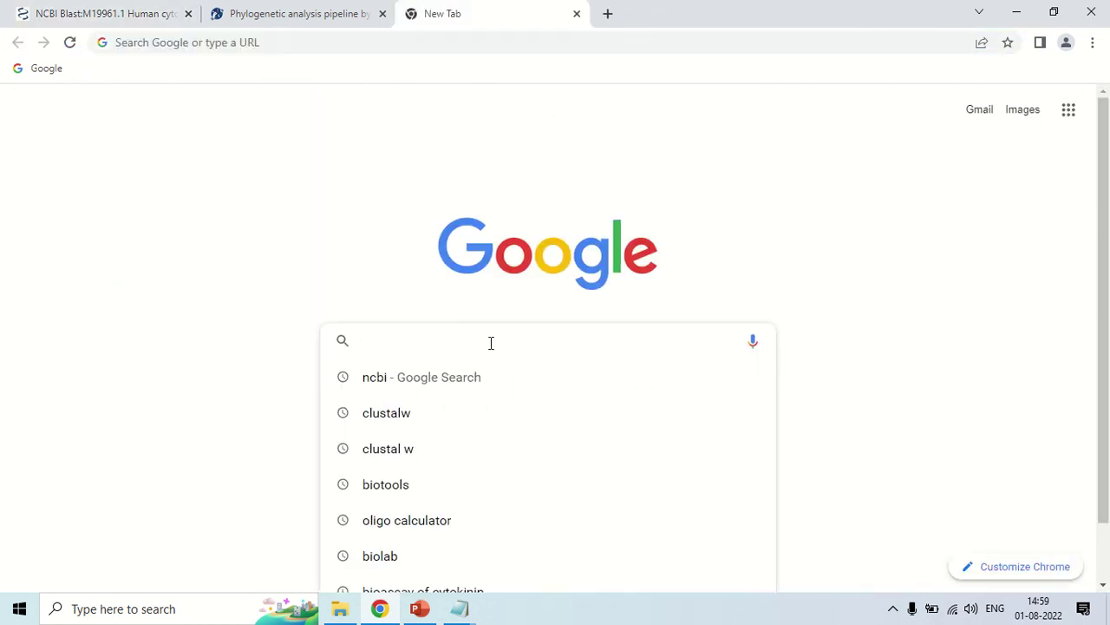
{"action": "type", "text": "CLUSTA"}
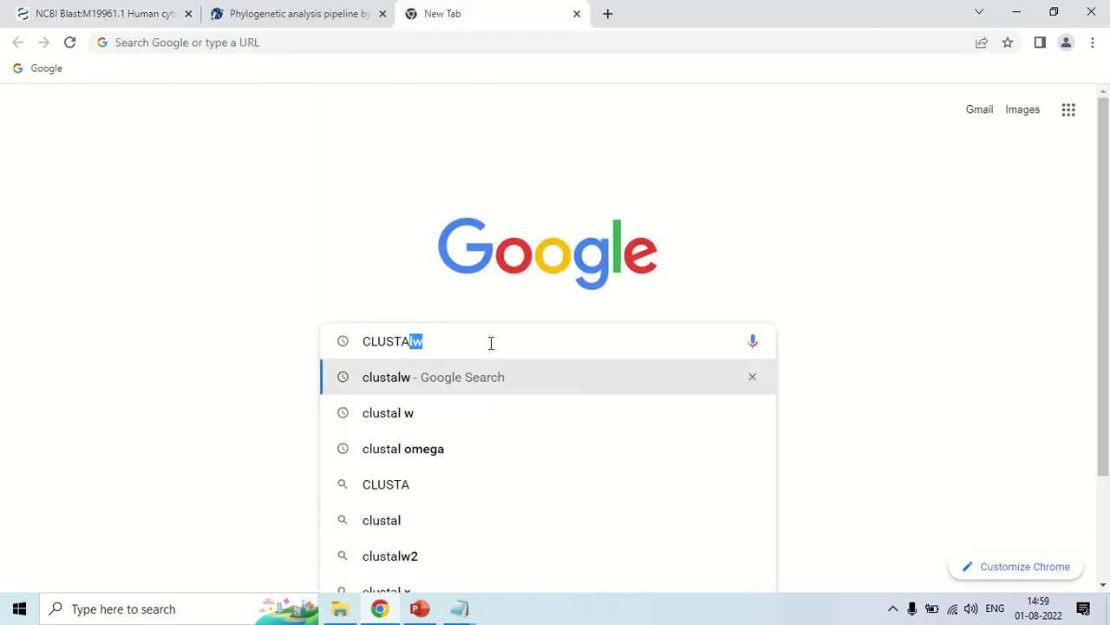
{"action": "type", "text": "LW"}
{"action": "key", "text": "Return"}
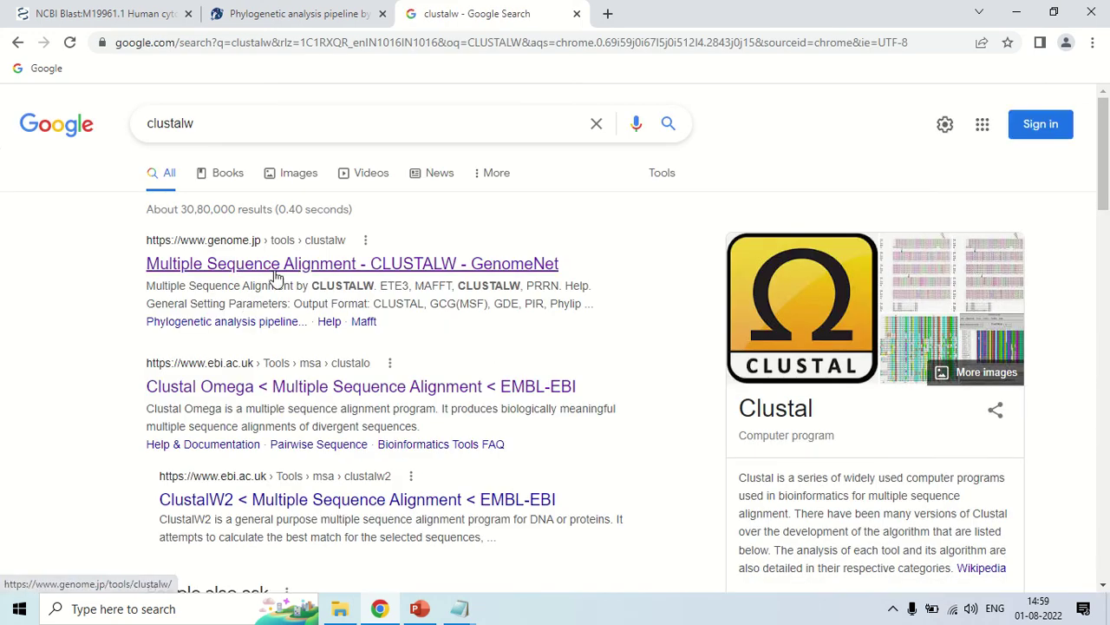
{"action": "left_click", "coordinate": [280, 272]}
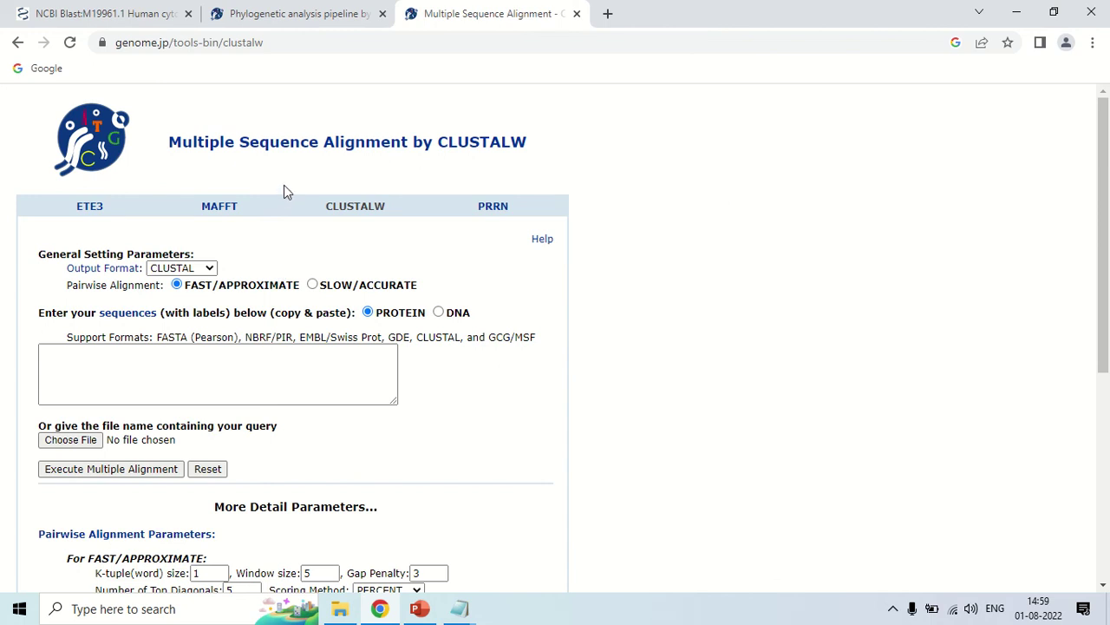
{"action": "scroll", "coordinate": [284, 180], "scroll_direction": "down", "scroll_amount": 1}
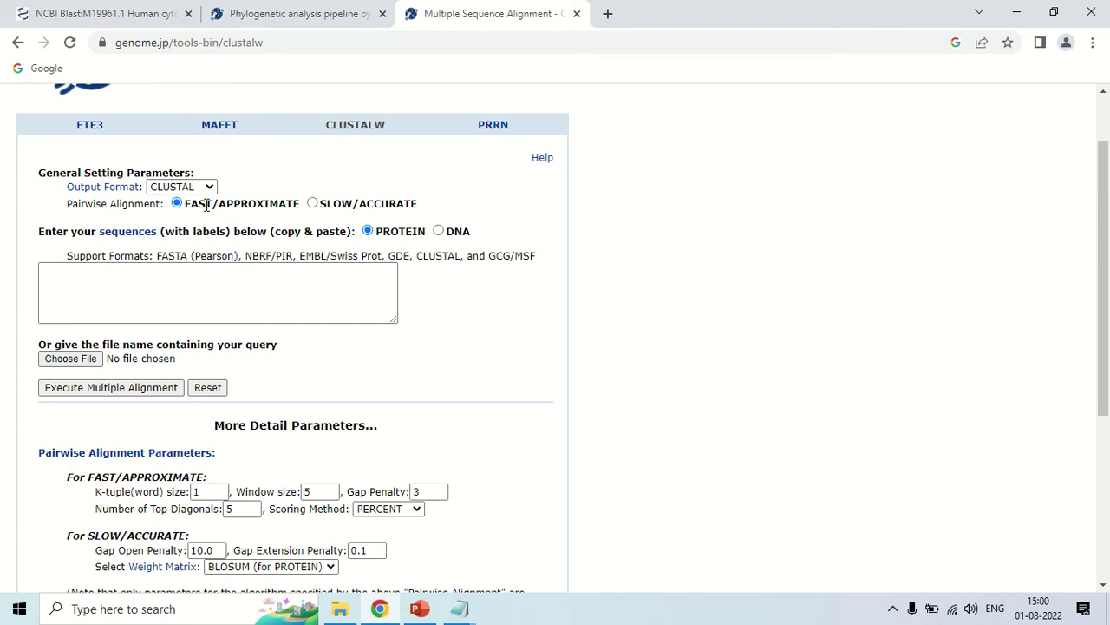
{"action": "left_click", "coordinate": [312, 205]}
Mark the input as DNA, paste the five coxVb sequences, and execute the multiple alignment
{"action": "left_click", "coordinate": [440, 232]}
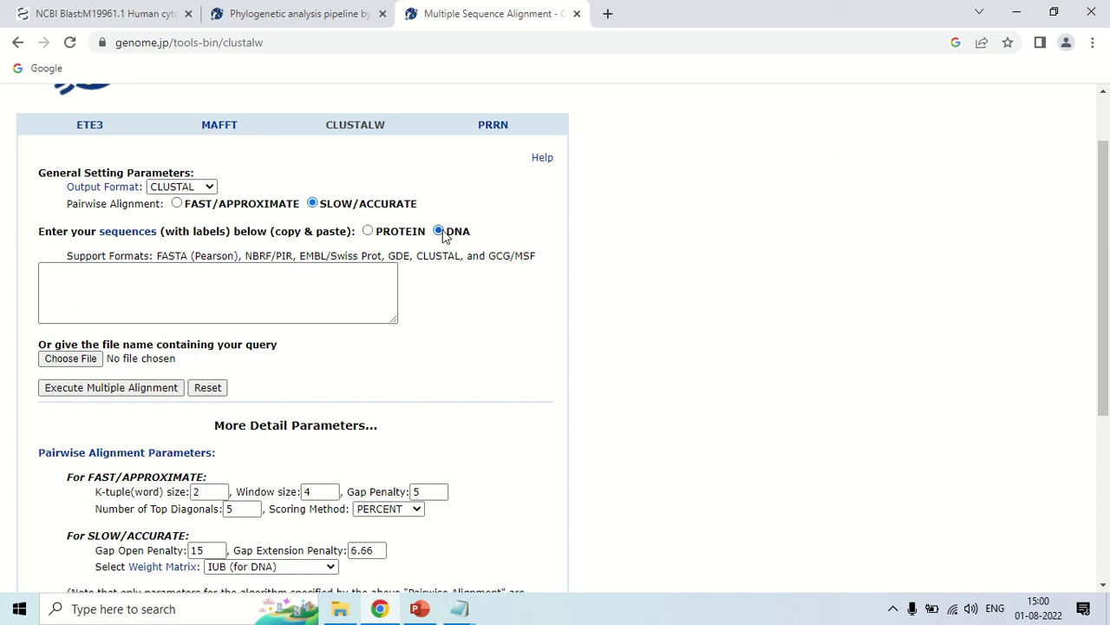
{"action": "left_click", "coordinate": [283, 283]}
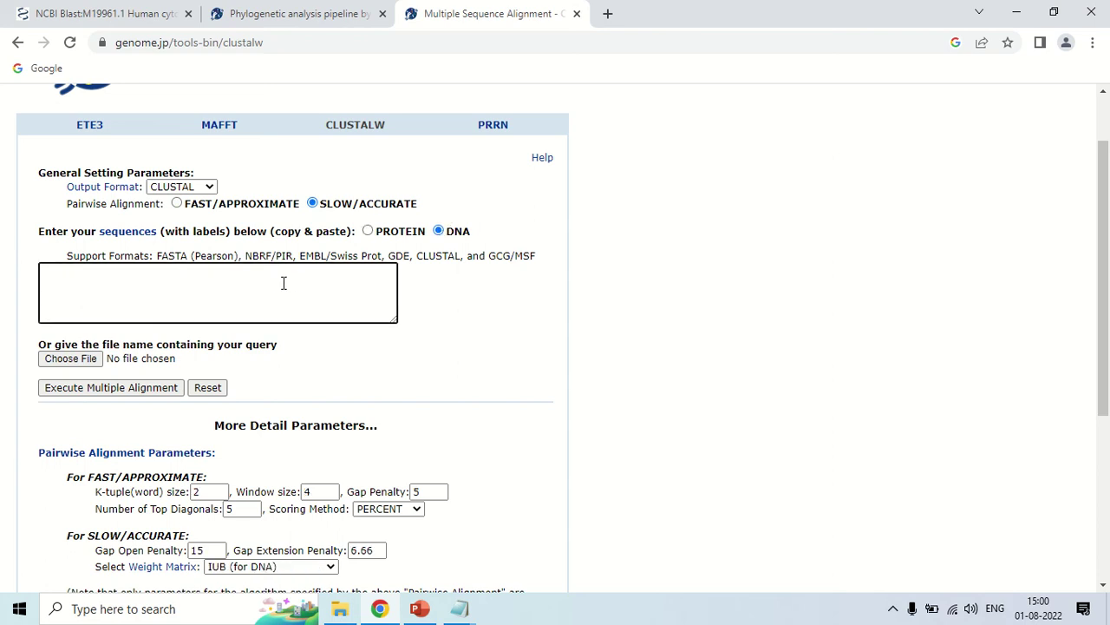
{"action": "right_click", "coordinate": [282, 287]}
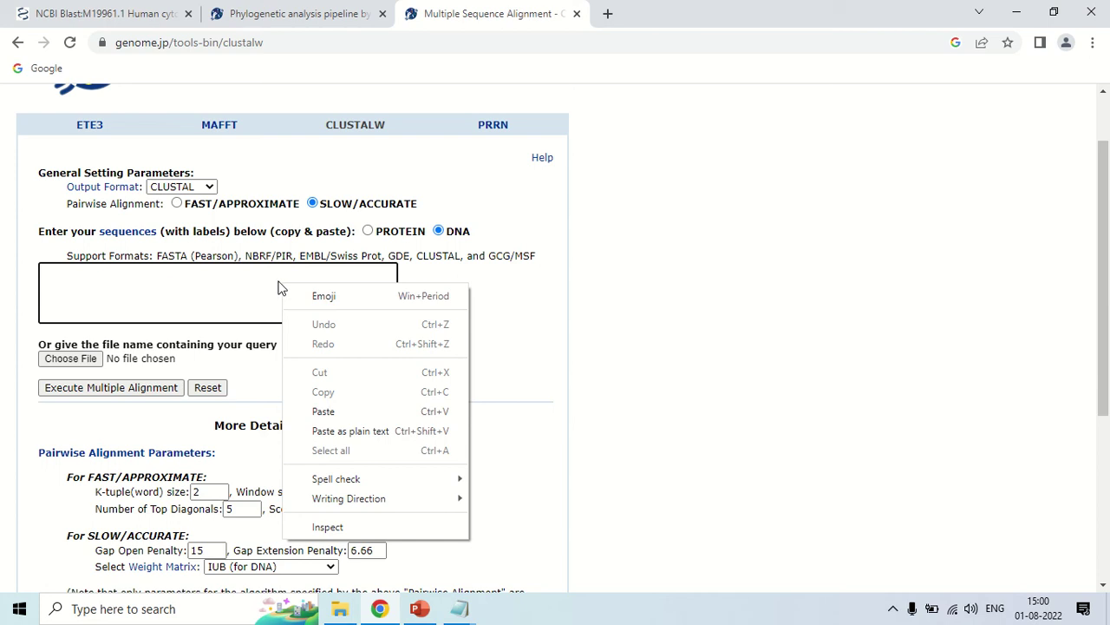
{"action": "left_click", "coordinate": [323, 411]}
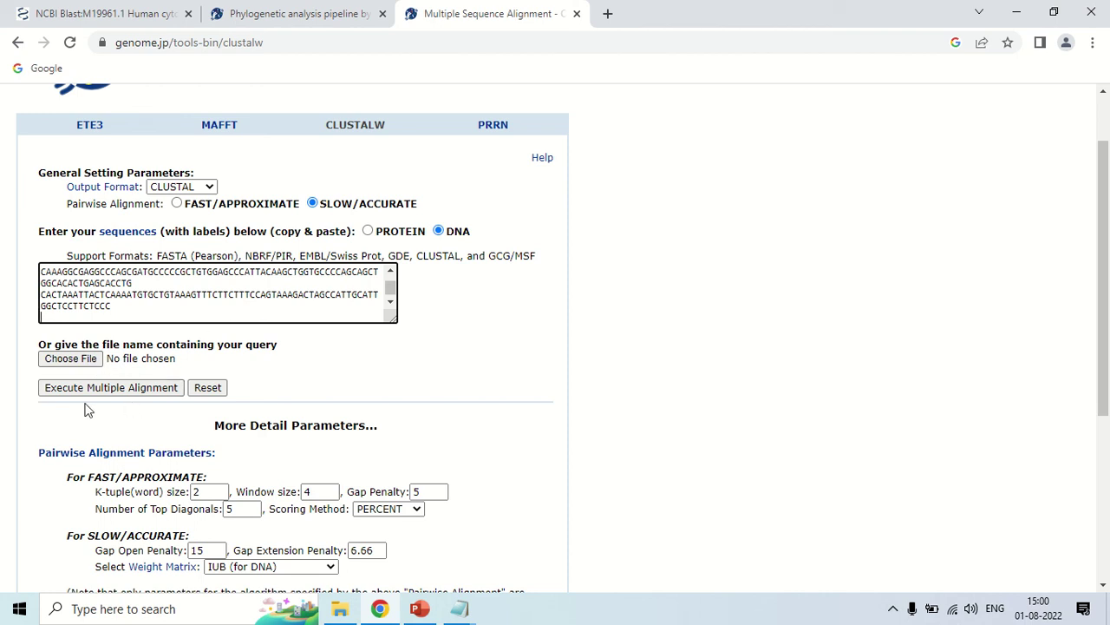
{"action": "left_click", "coordinate": [141, 388]}
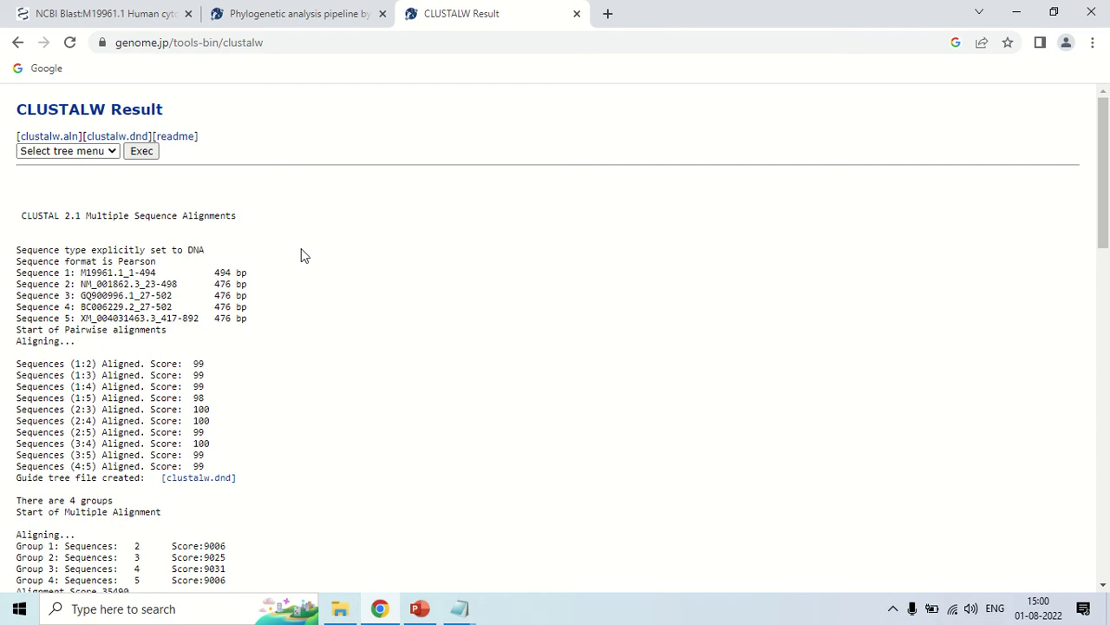
Scroll to the end of the alignment result and open the Select tree menu
{"action": "scroll", "coordinate": [301, 252], "scroll_direction": "down", "scroll_amount": 15}
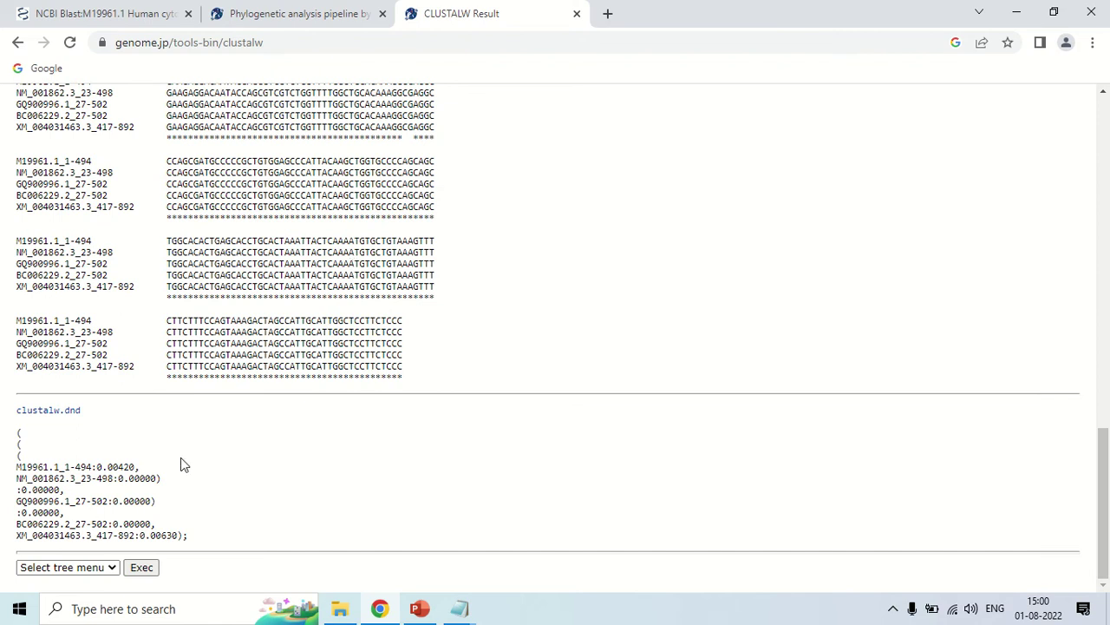
{"action": "left_click", "coordinate": [114, 569]}
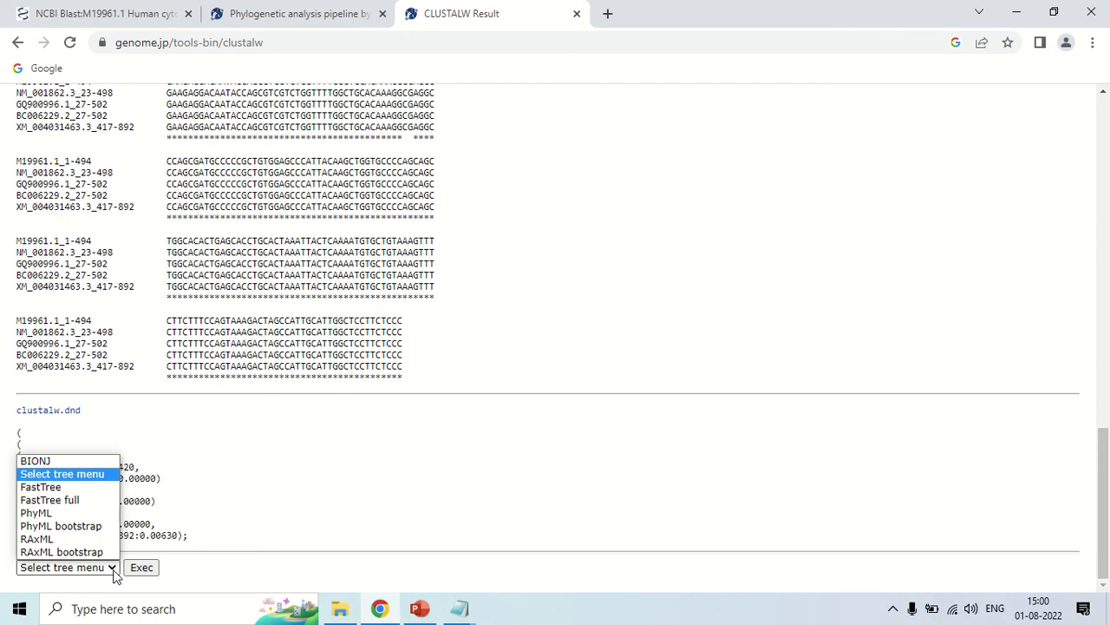
Choose PhyML bootstrap as the tree method and execute it
{"action": "left_click", "coordinate": [91, 527]}
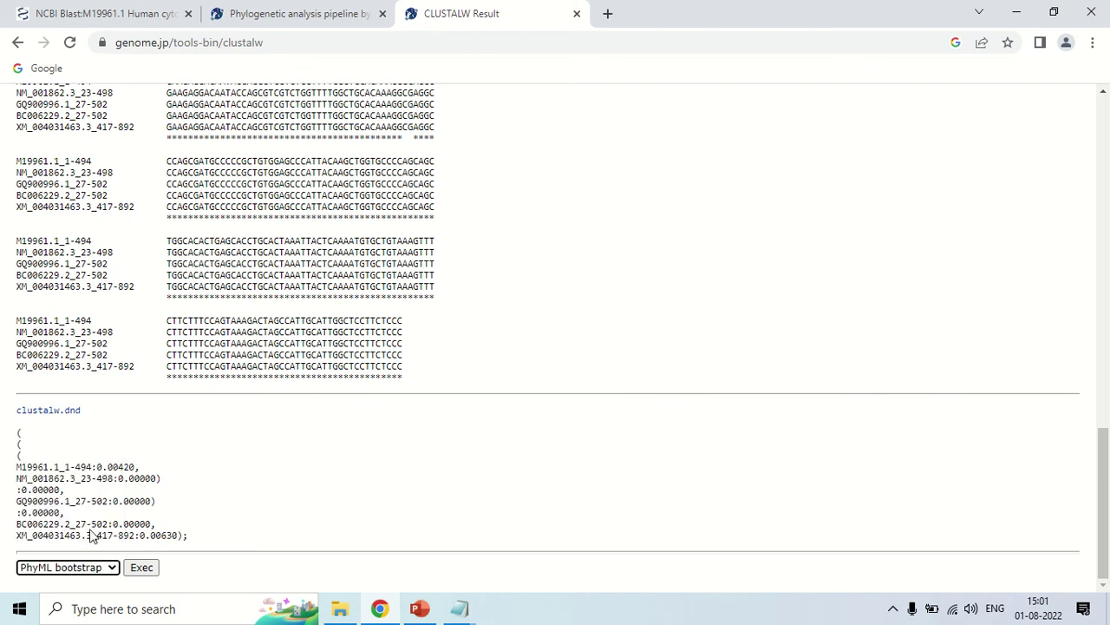
{"action": "left_click", "coordinate": [140, 569]}
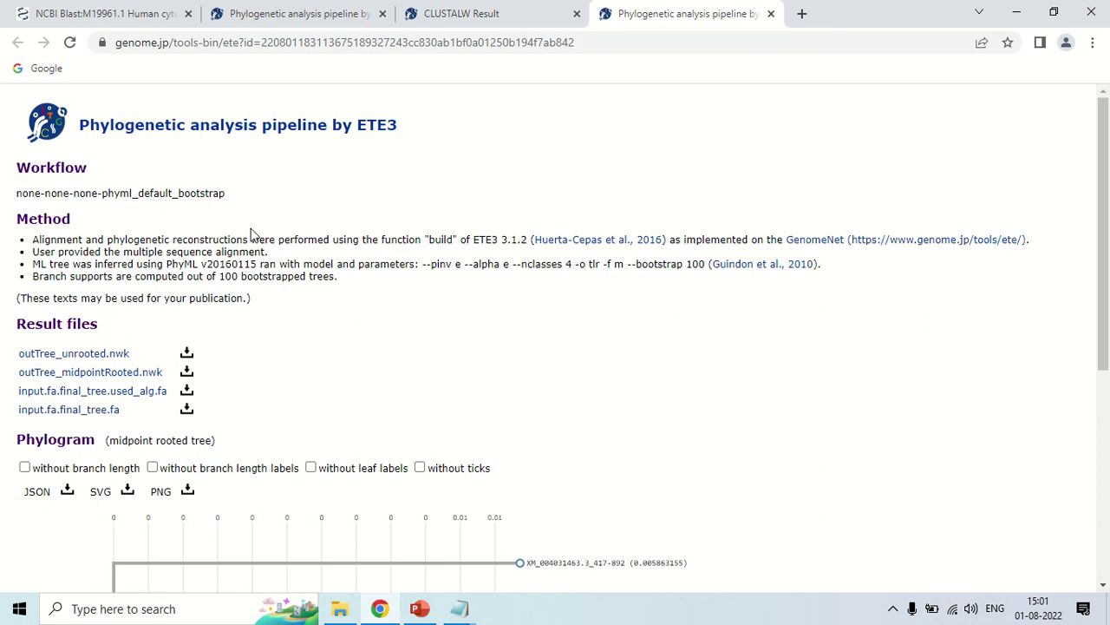
Scroll to the Phylogram and tick 'without branch length' so the five leaves line up
{"action": "scroll", "coordinate": [261, 234], "scroll_direction": "down", "scroll_amount": 2}
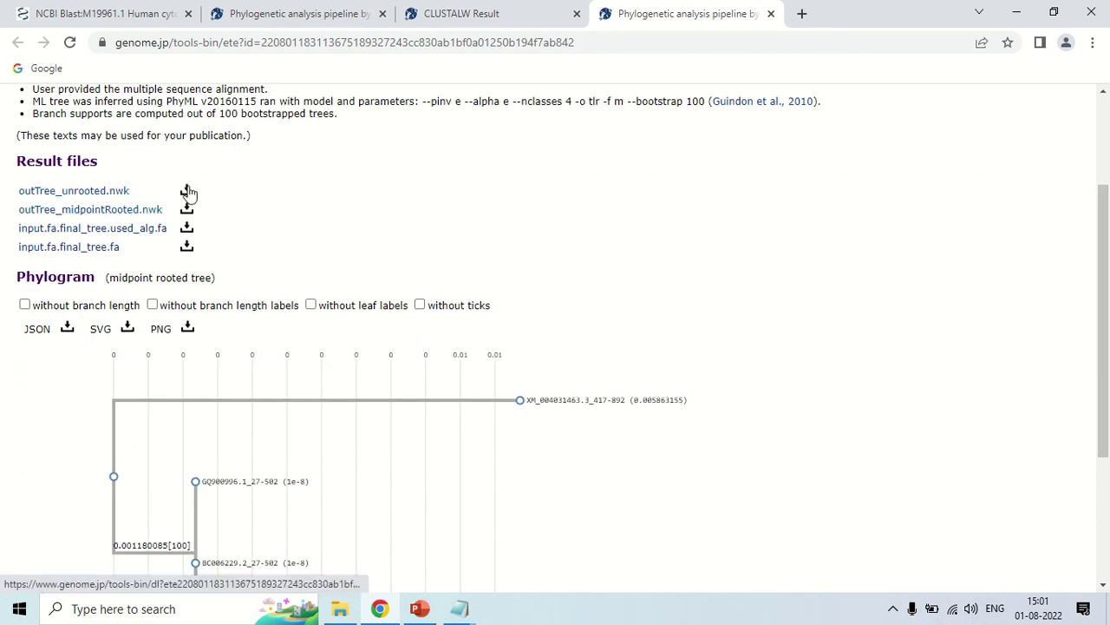
{"action": "scroll", "coordinate": [297, 199], "scroll_direction": "down", "scroll_amount": 1}
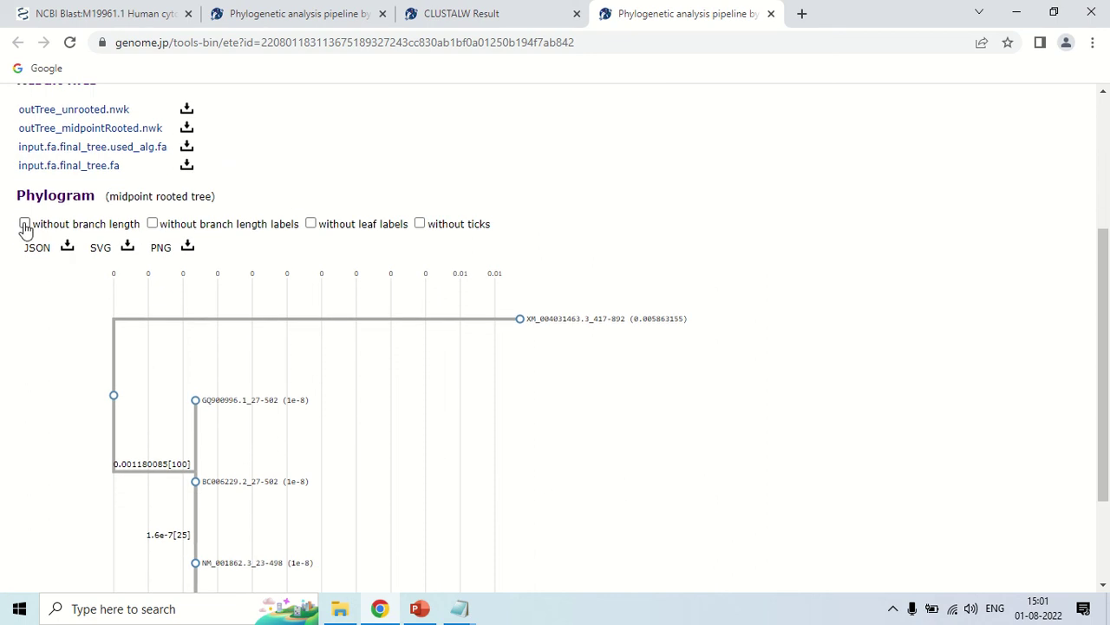
{"action": "left_click", "coordinate": [24, 224]}
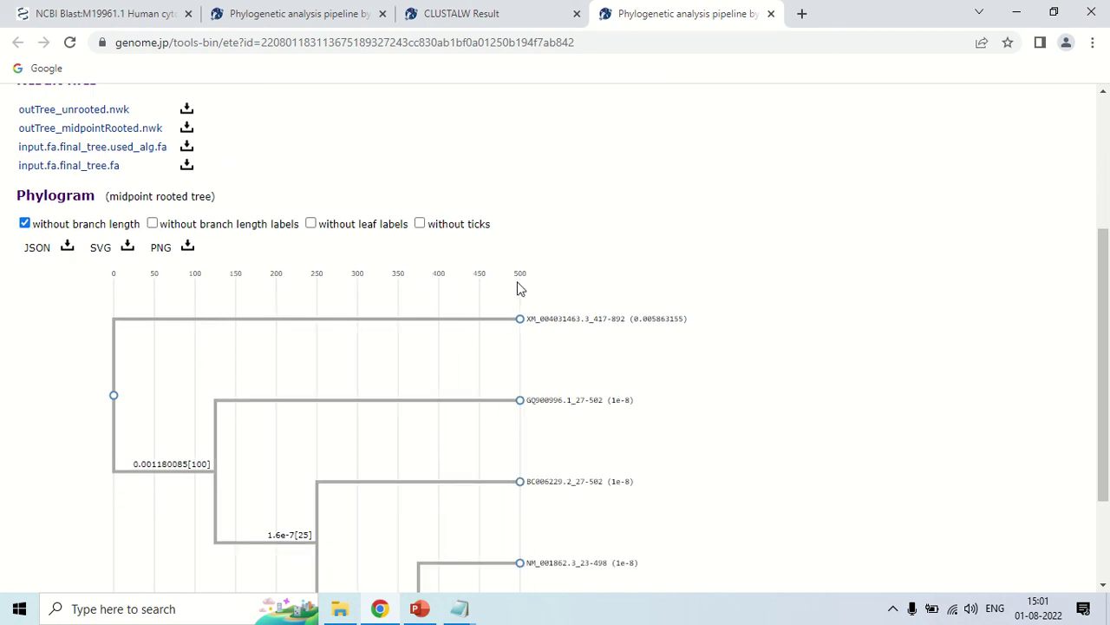
{"action": "scroll", "coordinate": [521, 289], "scroll_direction": "down", "scroll_amount": 1}
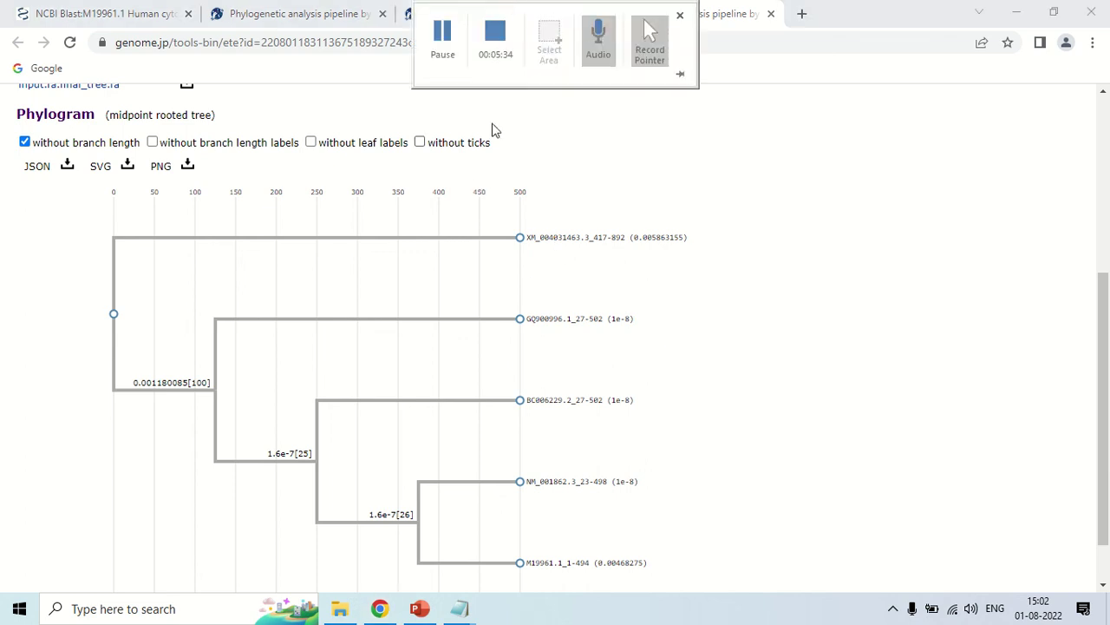
{"action": "left_click", "coordinate": [477, 17]}
{"action": "scroll", "coordinate": [256, 235], "scroll_direction": "up", "scroll_amount": 10}
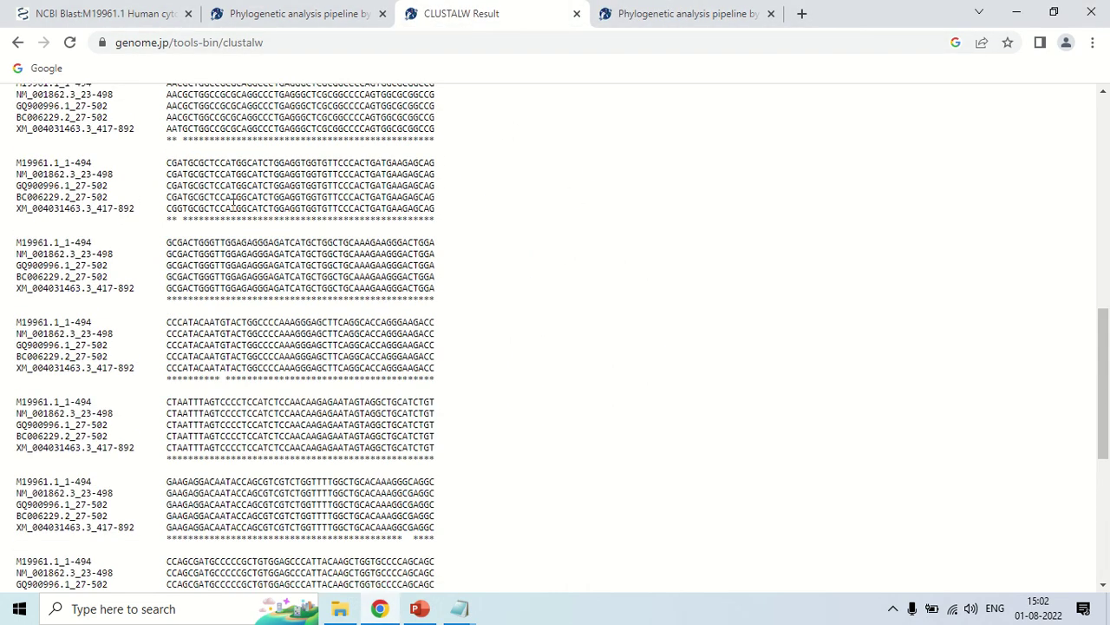
{"action": "scroll", "coordinate": [254, 233], "scroll_direction": "up", "scroll_amount": 5}
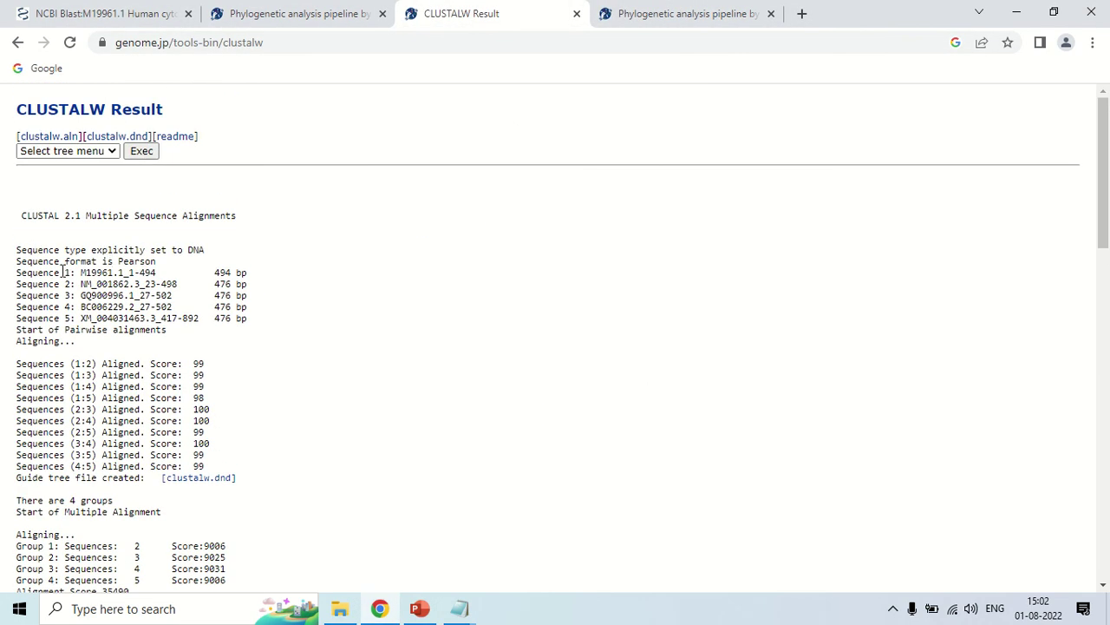
{"action": "left_click_drag", "start_coordinate": [80, 272], "coordinate": [156, 273]}
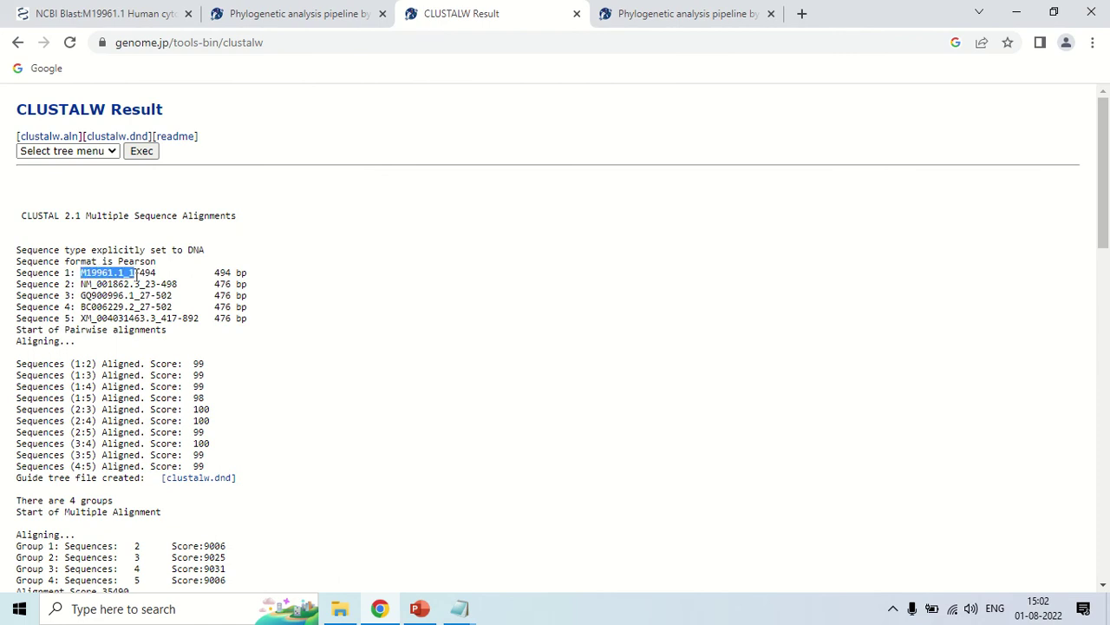
{"action": "left_click", "coordinate": [651, 14]}
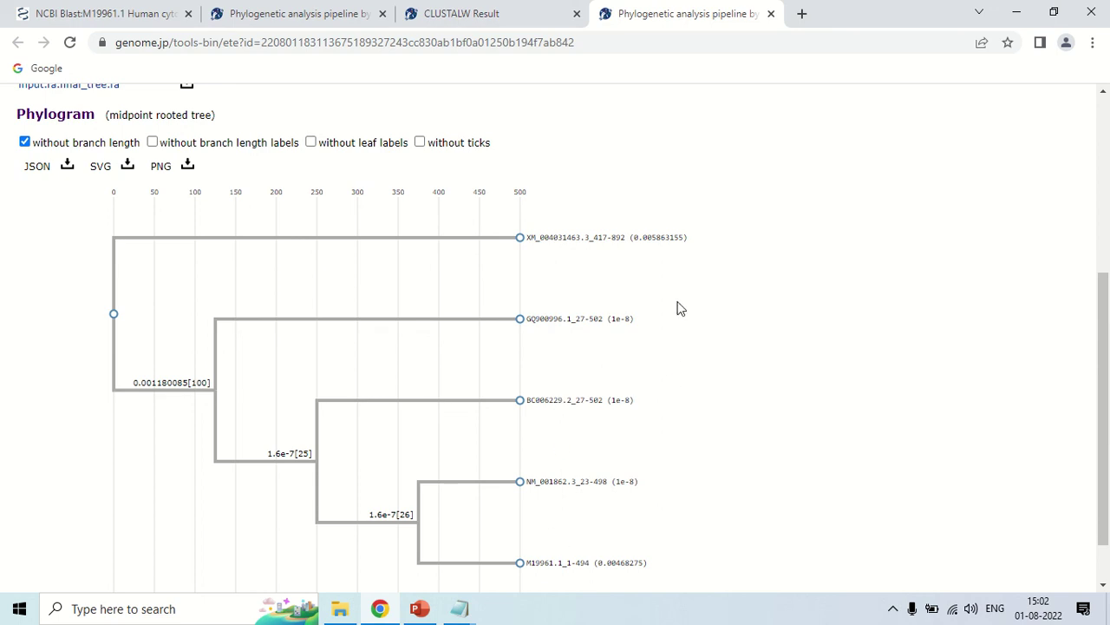
{"action": "scroll", "coordinate": [680, 309], "scroll_direction": "down", "scroll_amount": 1}
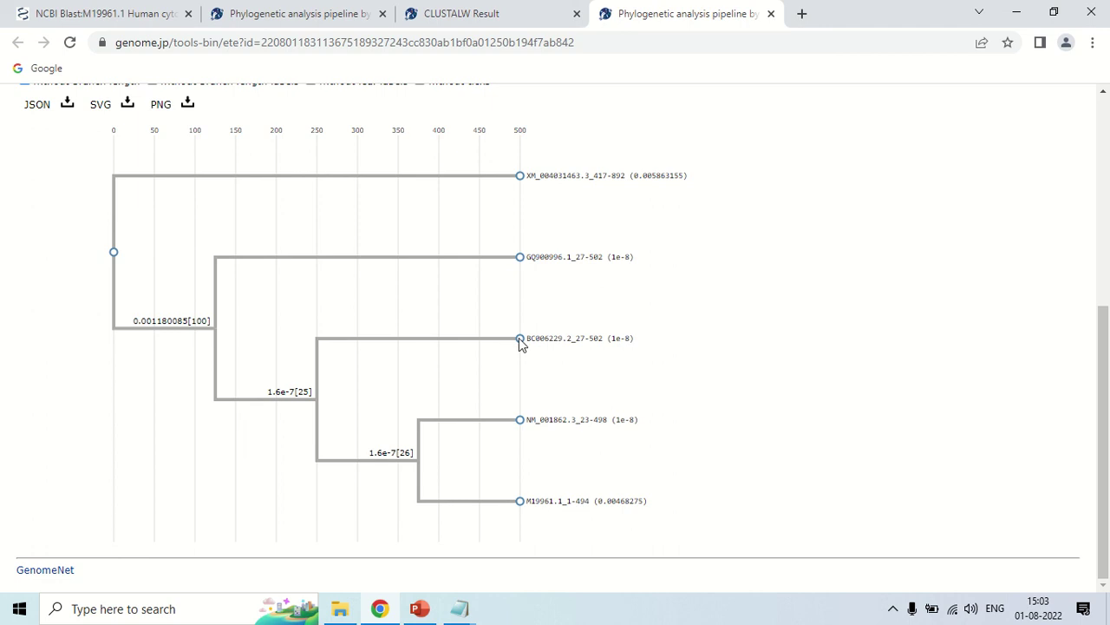
{"action": "double_click", "coordinate": [304, 391]}
{"action": "scroll", "coordinate": [399, 328], "scroll_direction": "up", "scroll_amount": 2}
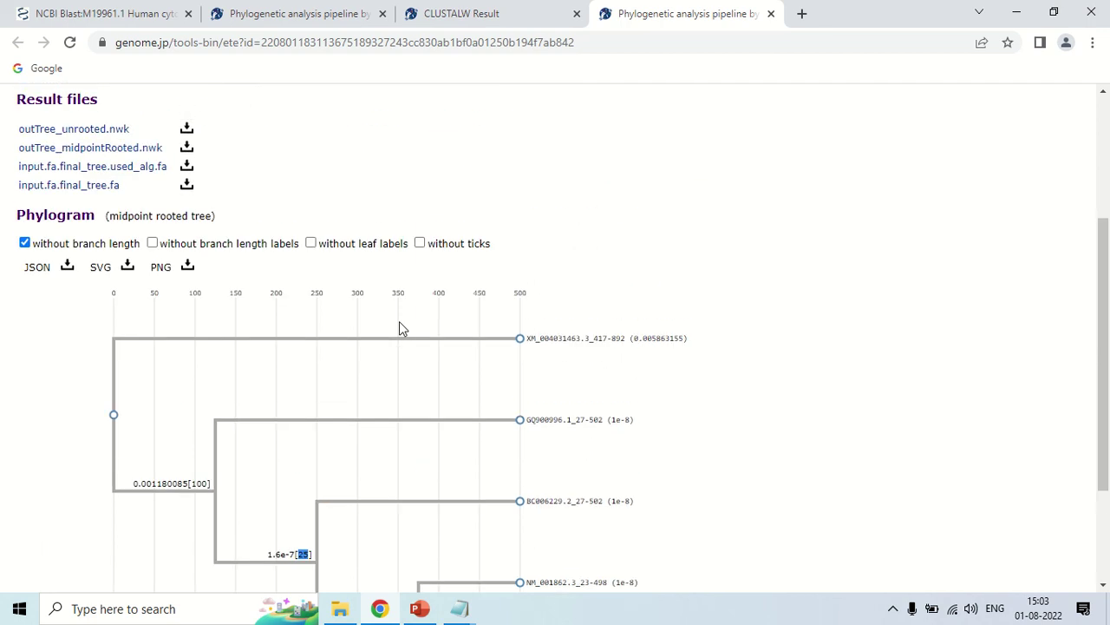
{"action": "left_click", "coordinate": [152, 243]}
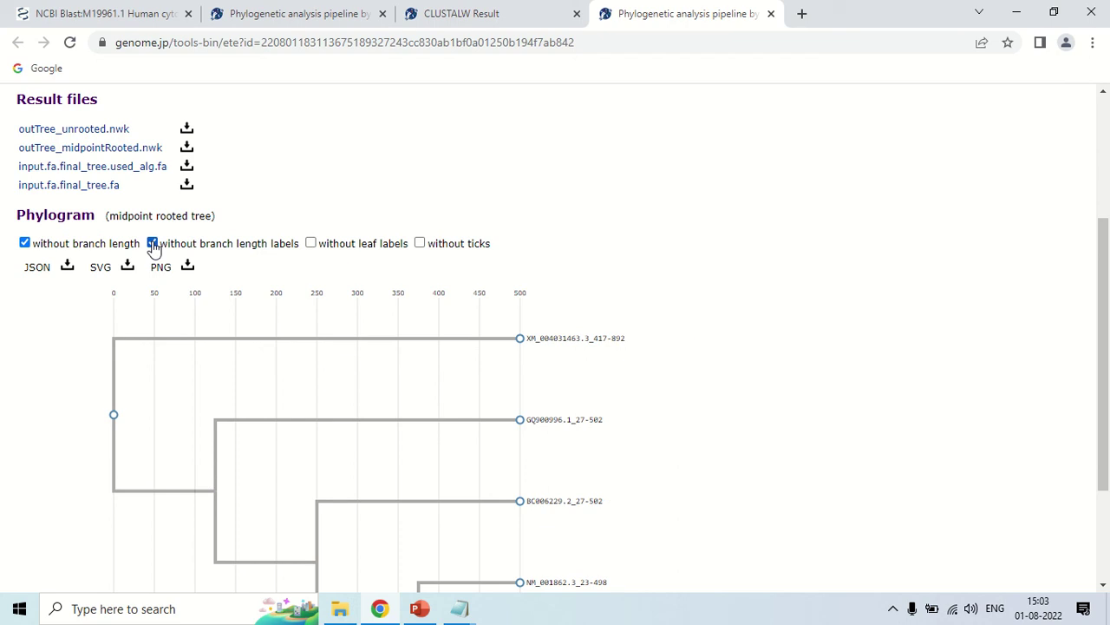
{"action": "left_click", "coordinate": [153, 243]}
{"action": "left_click", "coordinate": [153, 244]}
{"action": "left_click", "coordinate": [153, 244]}
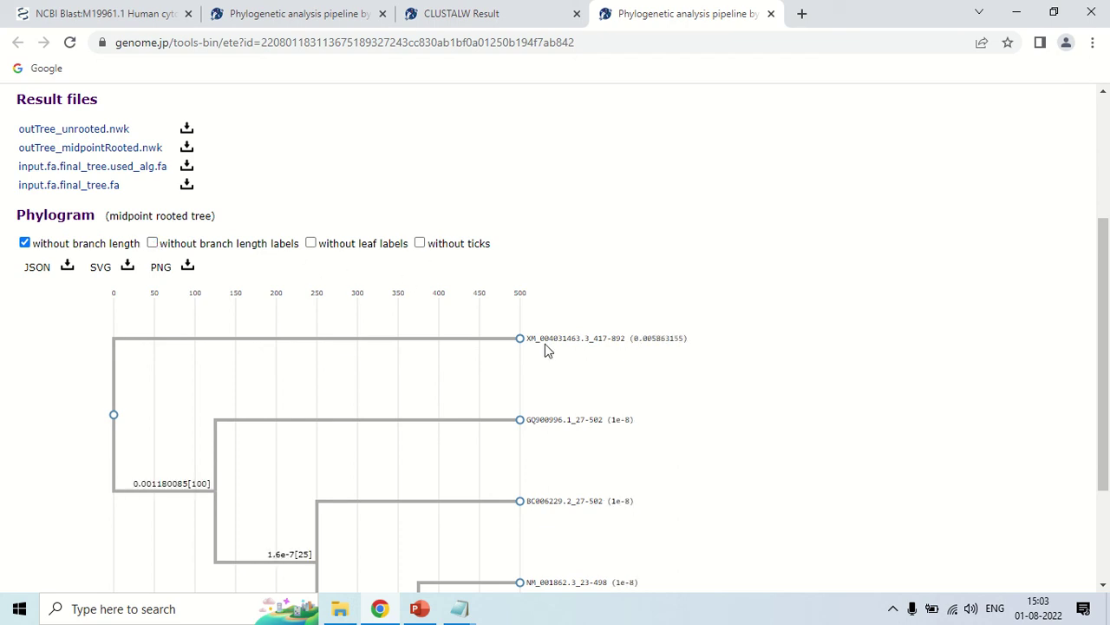
{"action": "left_click", "coordinate": [311, 246]}
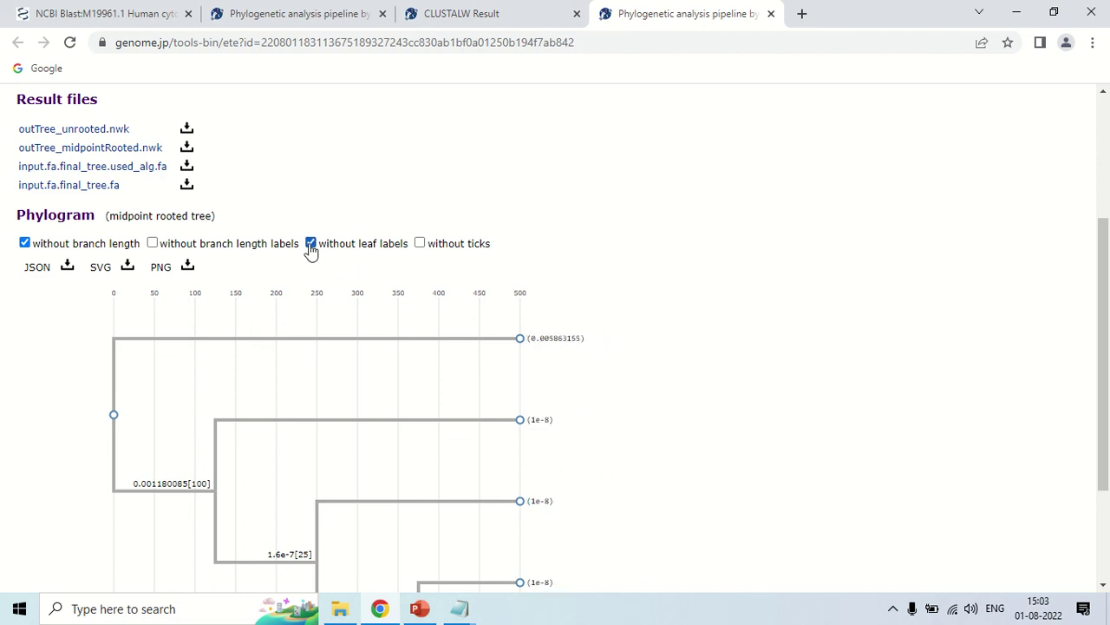
{"action": "left_click", "coordinate": [310, 245]}
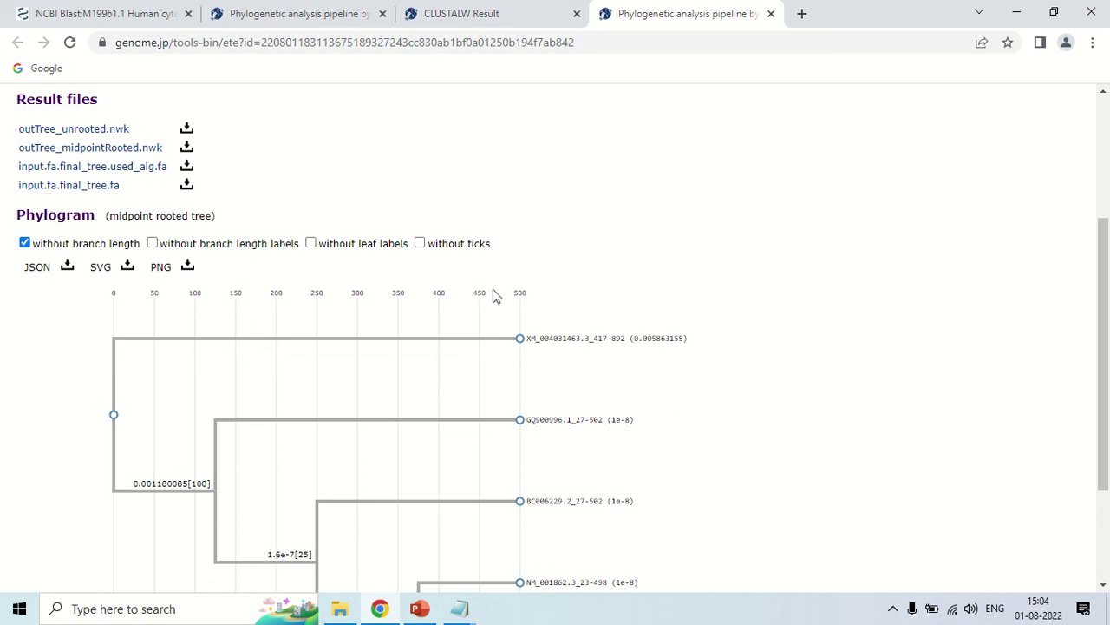
{"action": "left_click", "coordinate": [421, 244]}
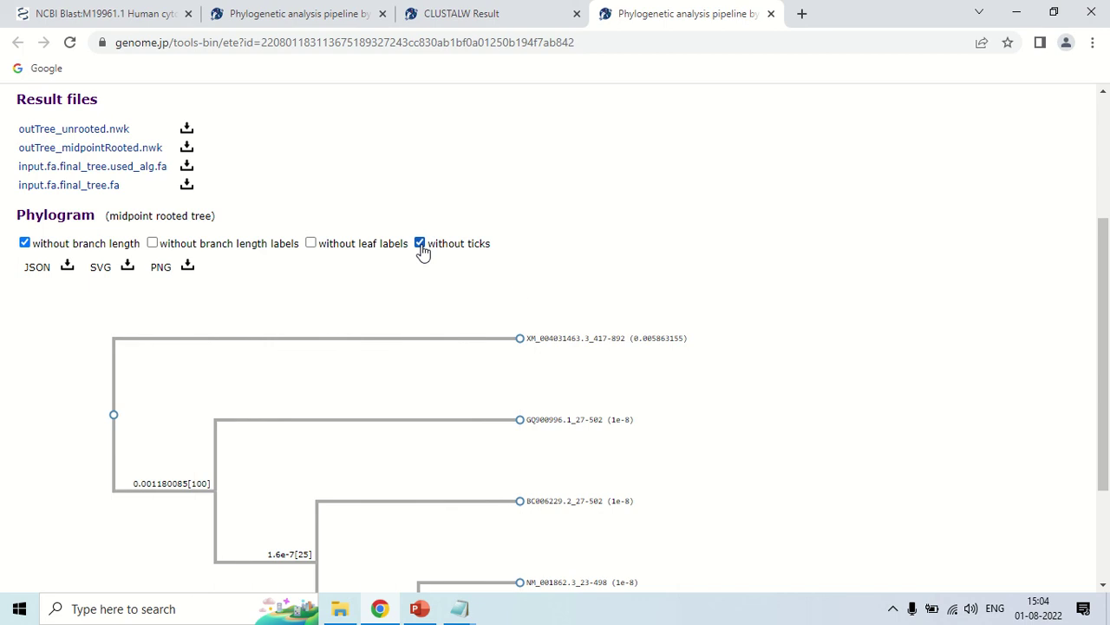
{"action": "left_click", "coordinate": [420, 244]}
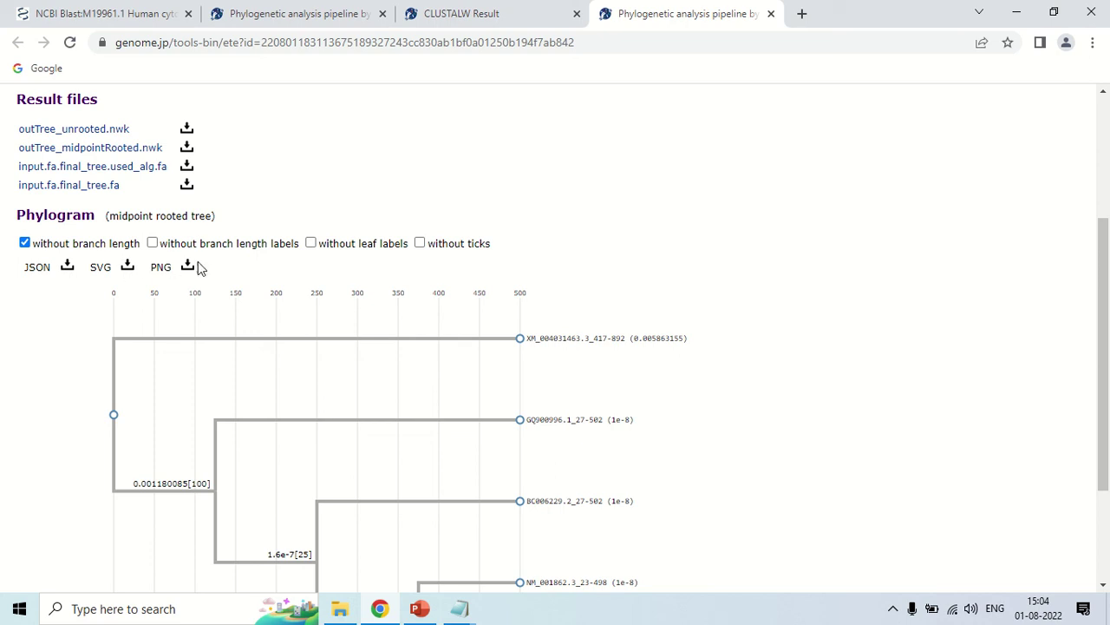
Scroll through the finished five-leaf phylogram to review its supports of 100, 25 and 26
{"action": "scroll", "coordinate": [223, 266], "scroll_direction": "down", "scroll_amount": 1}
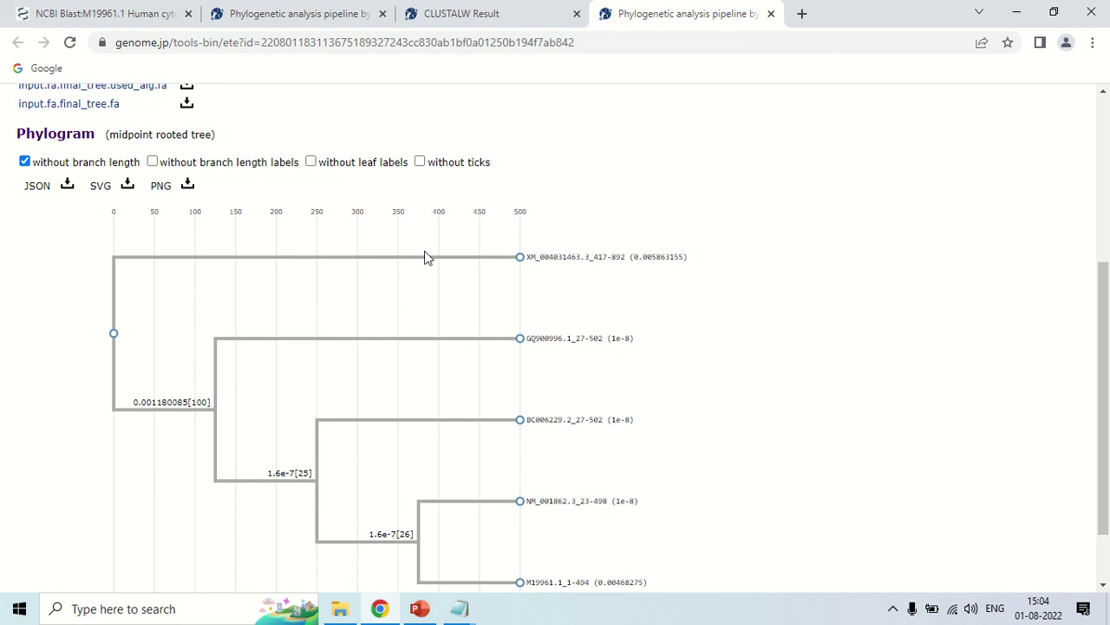
{"action": "scroll", "coordinate": [426, 257], "scroll_direction": "down", "scroll_amount": 1}
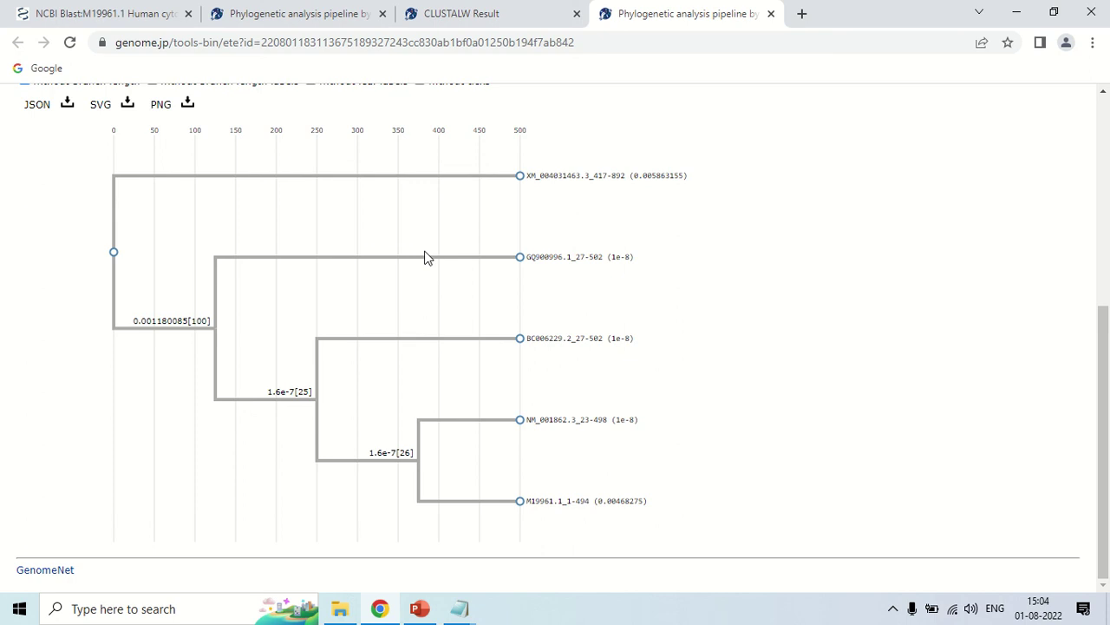
{"action": "scroll", "coordinate": [425, 260], "scroll_direction": "up", "scroll_amount": 3}
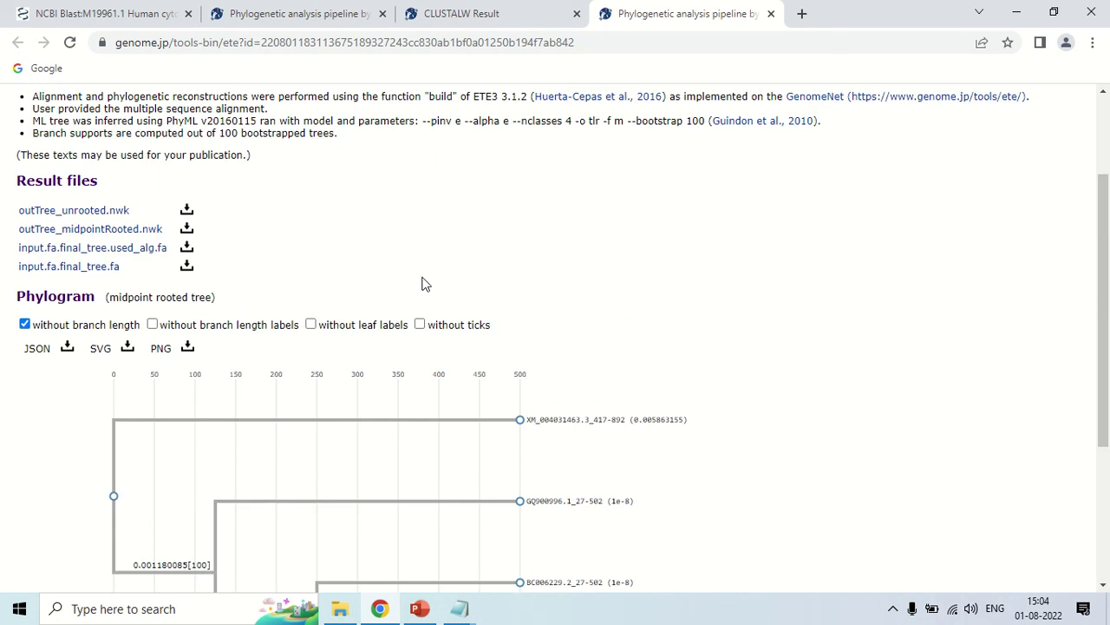
{"action": "scroll", "coordinate": [424, 286], "scroll_direction": "down", "scroll_amount": 1}
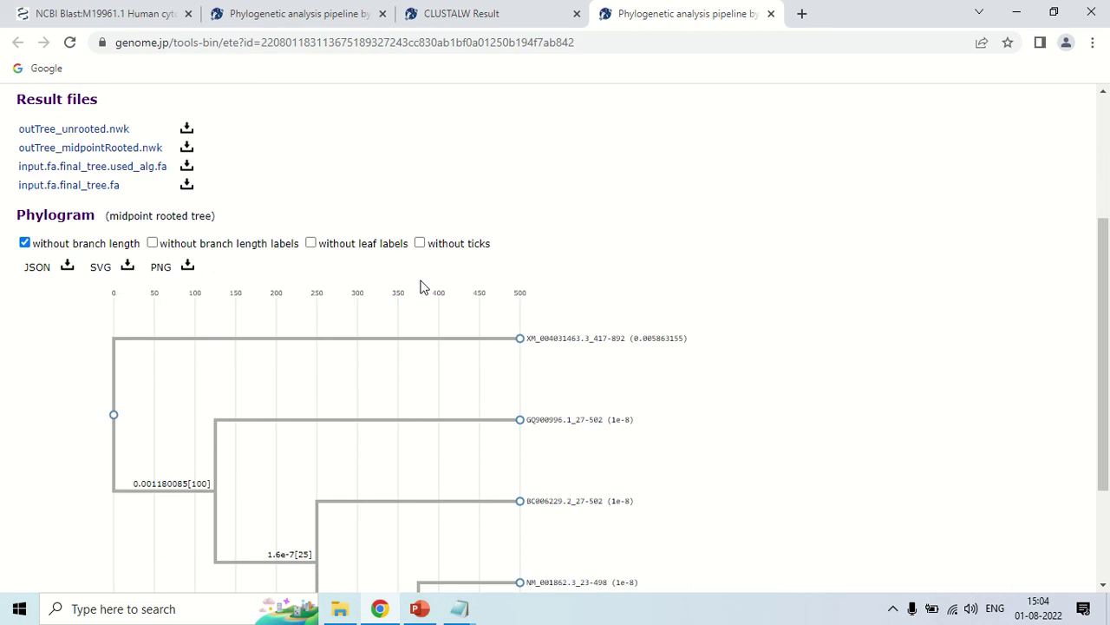
{"action": "scroll", "coordinate": [424, 287], "scroll_direction": "down", "scroll_amount": 1}
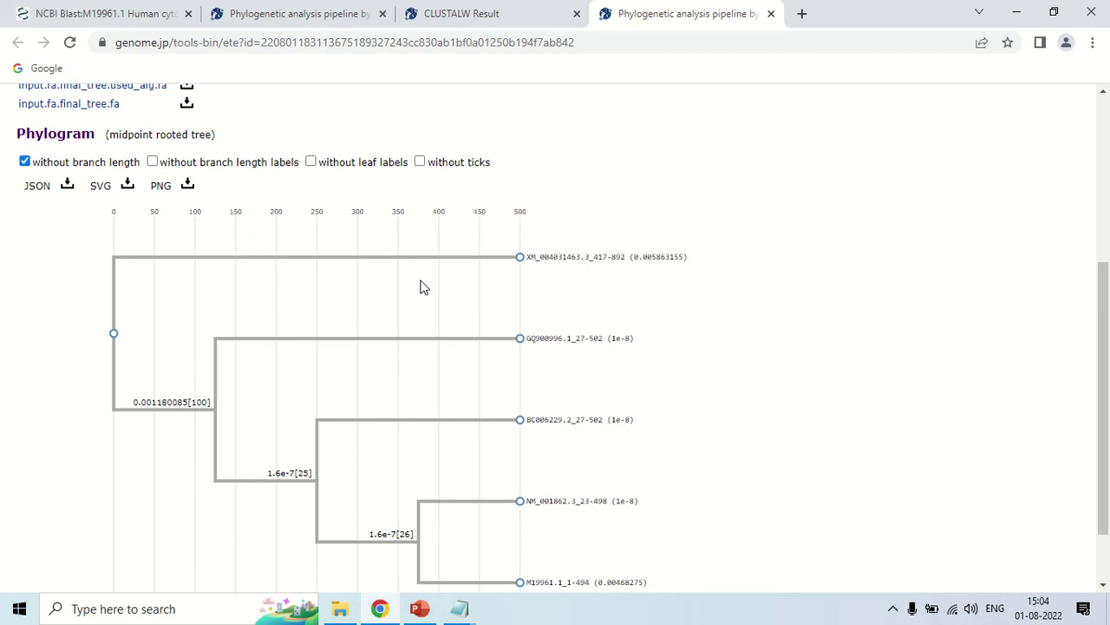
Bring up the Windows Start search panel over the ETE3 browser page
{"action": "scroll", "coordinate": [424, 287], "scroll_direction": "down", "scroll_amount": 1}
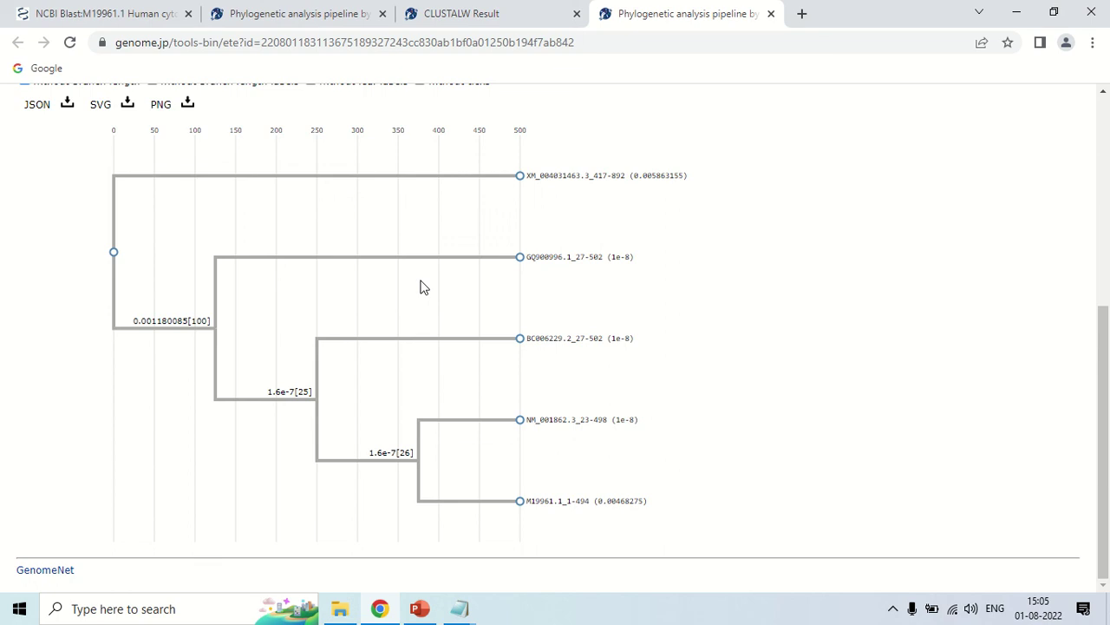
{"action": "key", "text": "Tab"}
{"action": "key", "text": "super"}
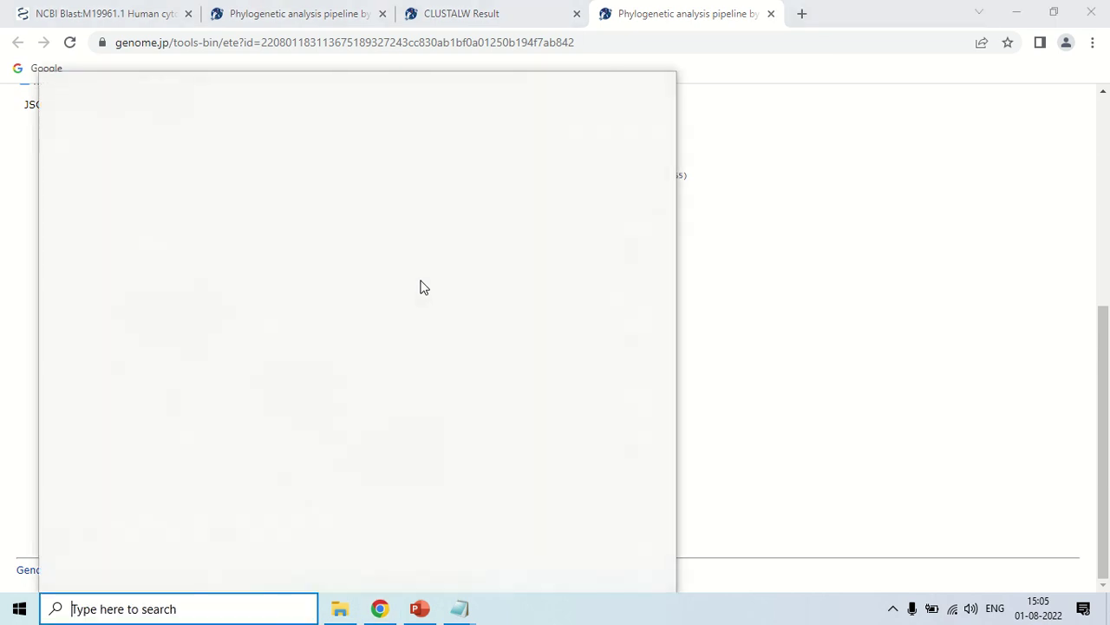